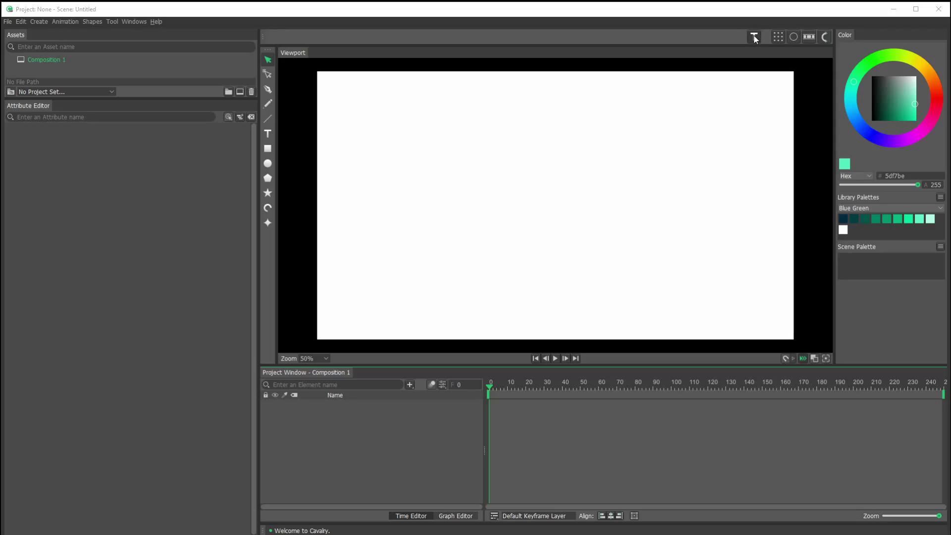
Create the 'Cavalry' Type Shape 1, set both alignments to Centre and the font to Equalize
click(754, 37)
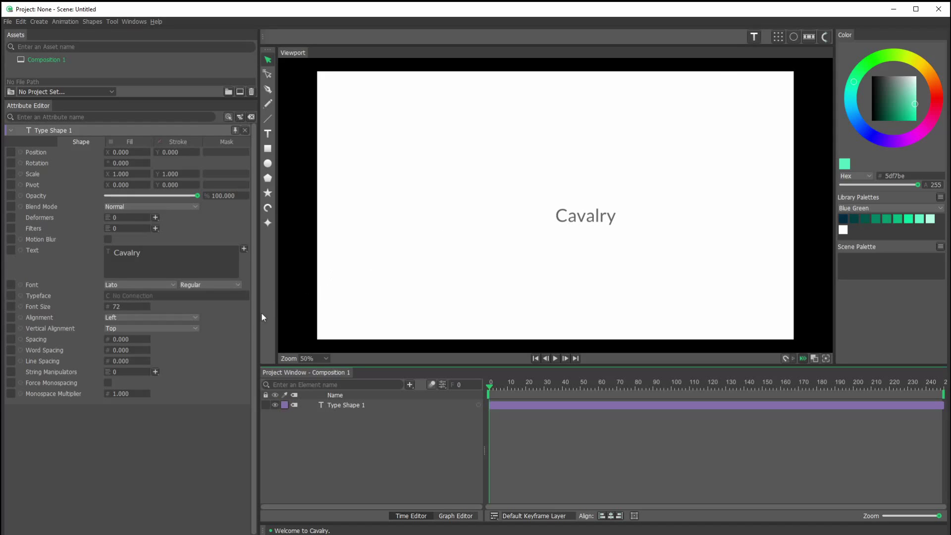
click(189, 317)
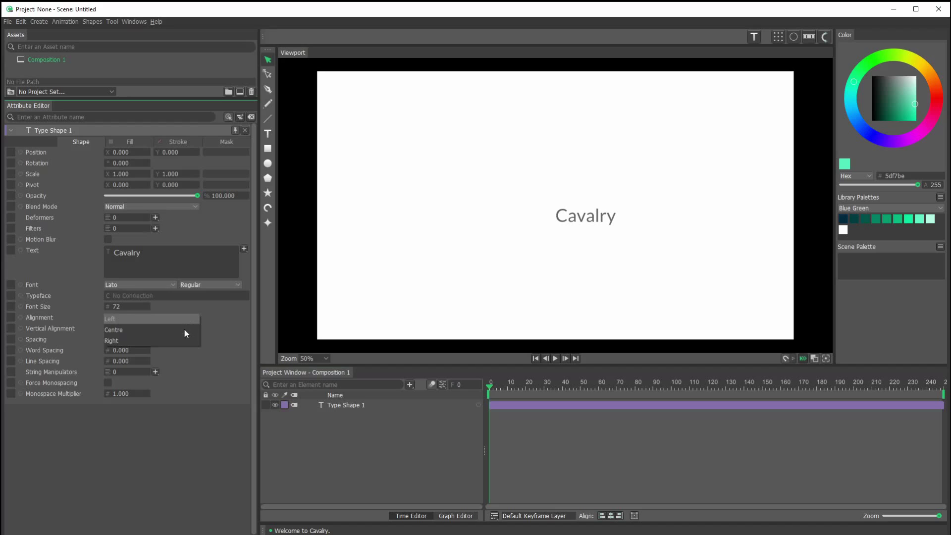
click(184, 329)
click(185, 330)
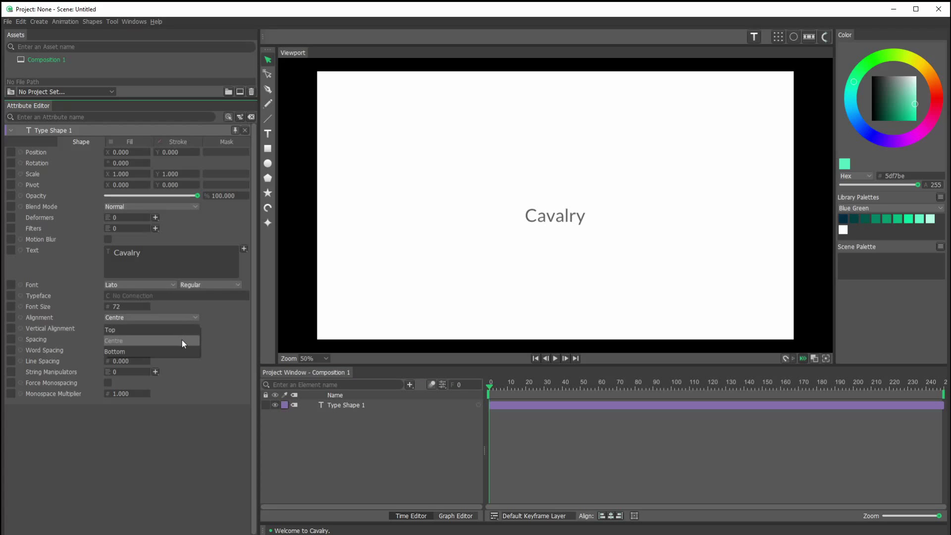
click(183, 339)
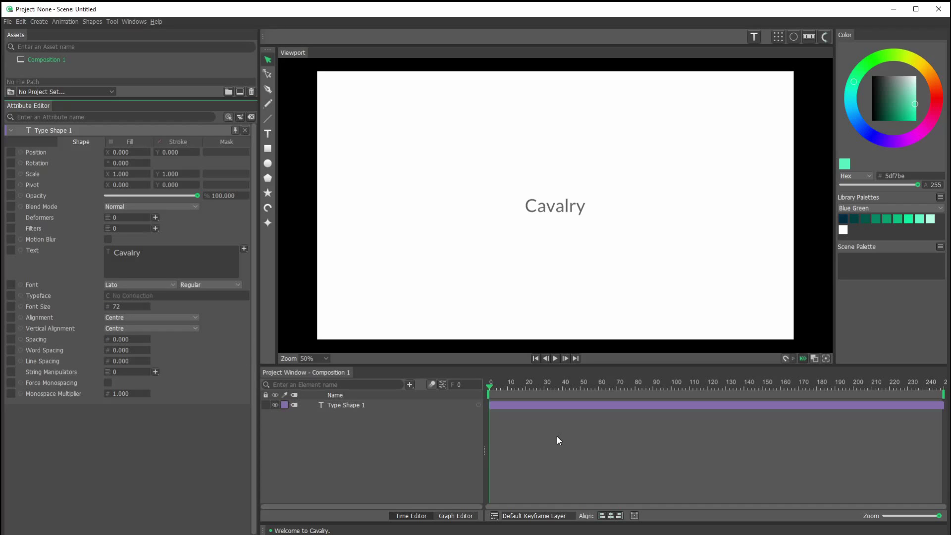
click(135, 287)
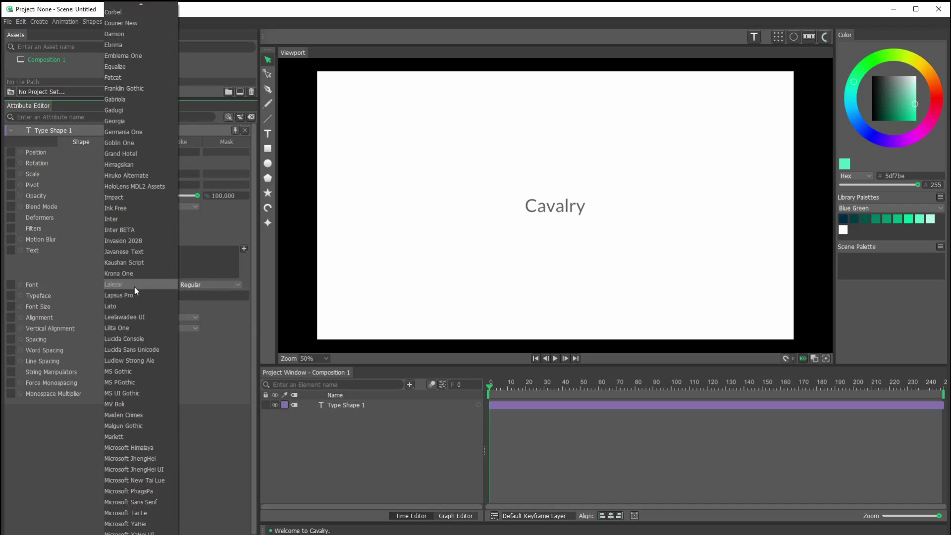
click(152, 66)
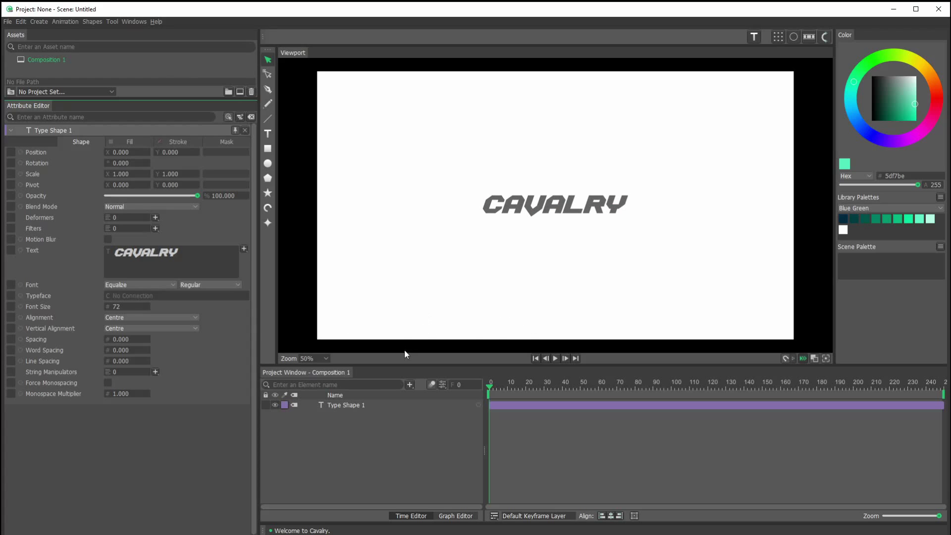
Apply a Duplicator to Type Shape 1 with Count X 1 and Count Y 91
click(348, 407)
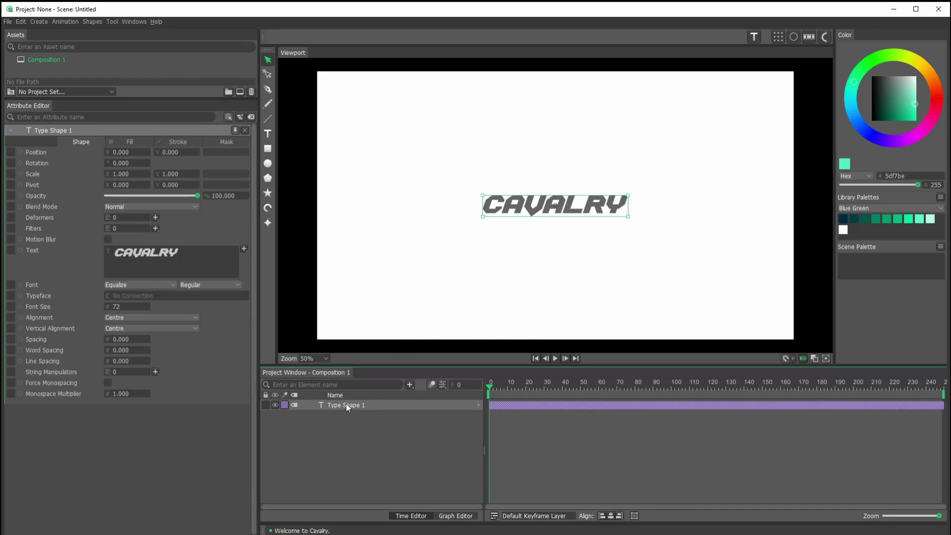
click(777, 36)
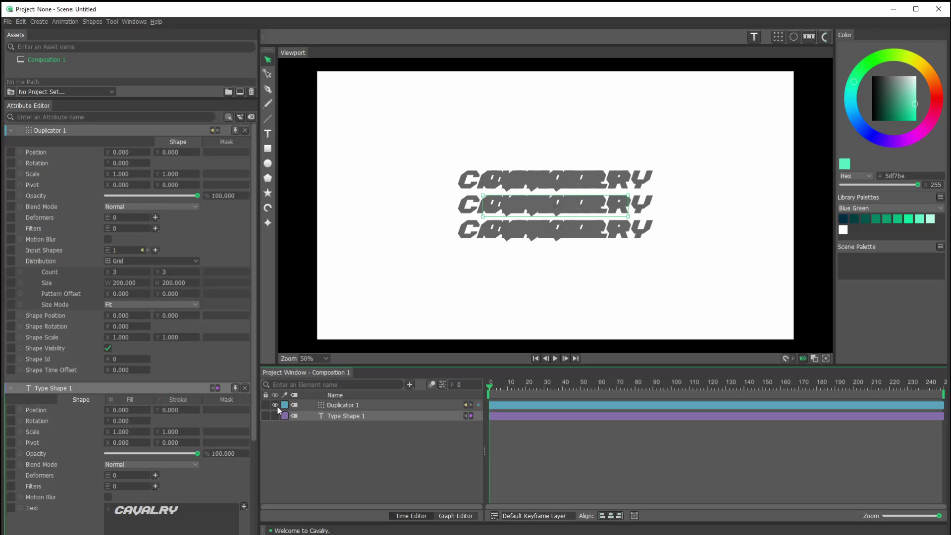
drag(114, 273, 69, 278)
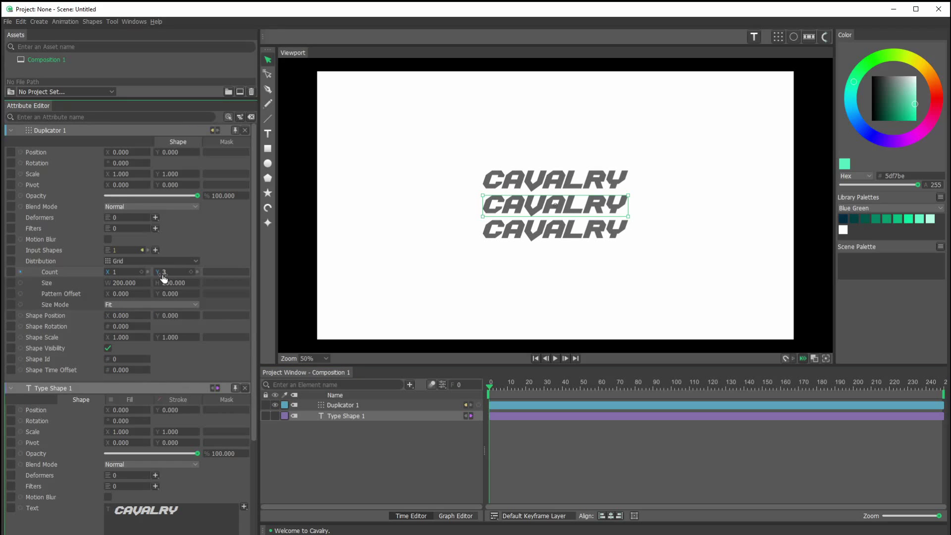
drag(165, 278, 207, 278)
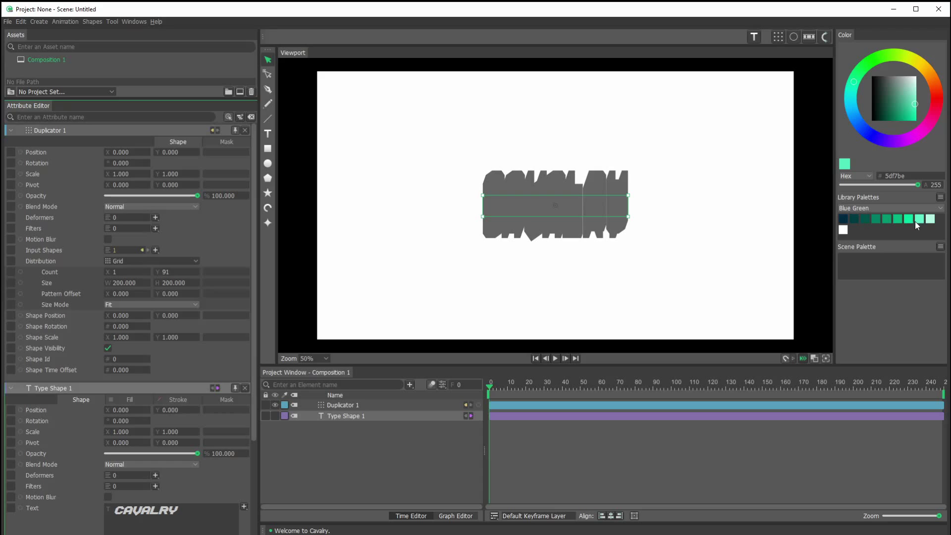
Keep the Blue Green palette and pick 00c97f green, lightening it to 4bf1b4
click(939, 210)
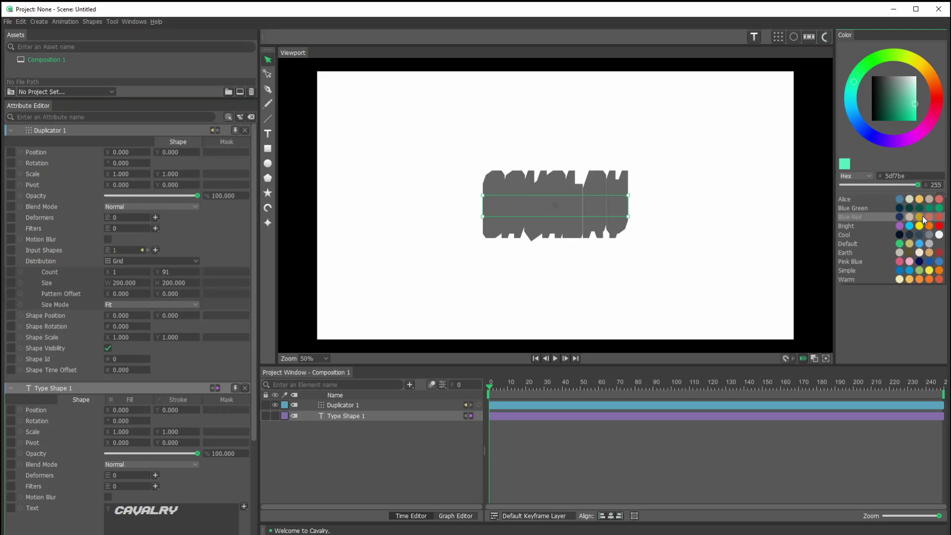
click(860, 207)
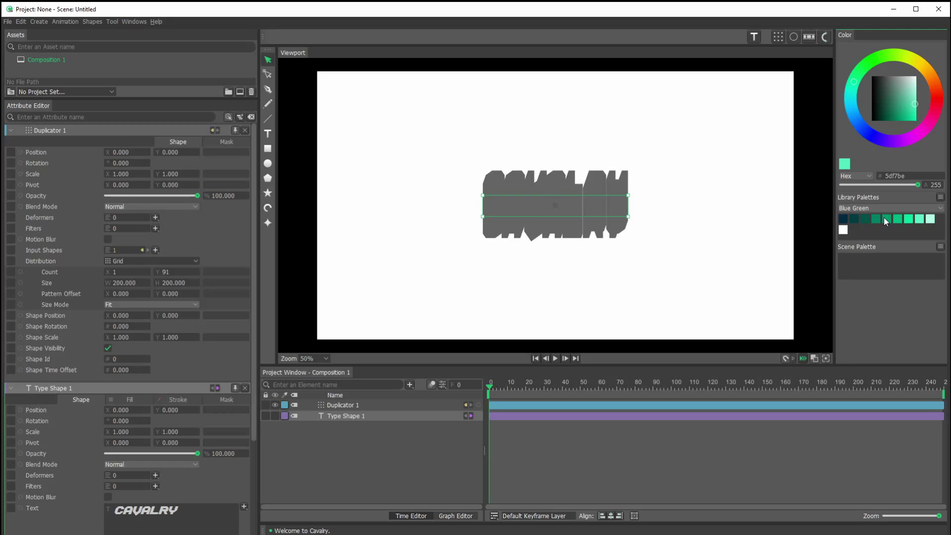
click(888, 219)
click(897, 219)
drag(907, 117, 913, 106)
Add a light-green swatch to Blue Green, delete it again, and bring up the palette options
drag(840, 171, 859, 233)
drag(904, 107, 913, 73)
right_click(854, 229)
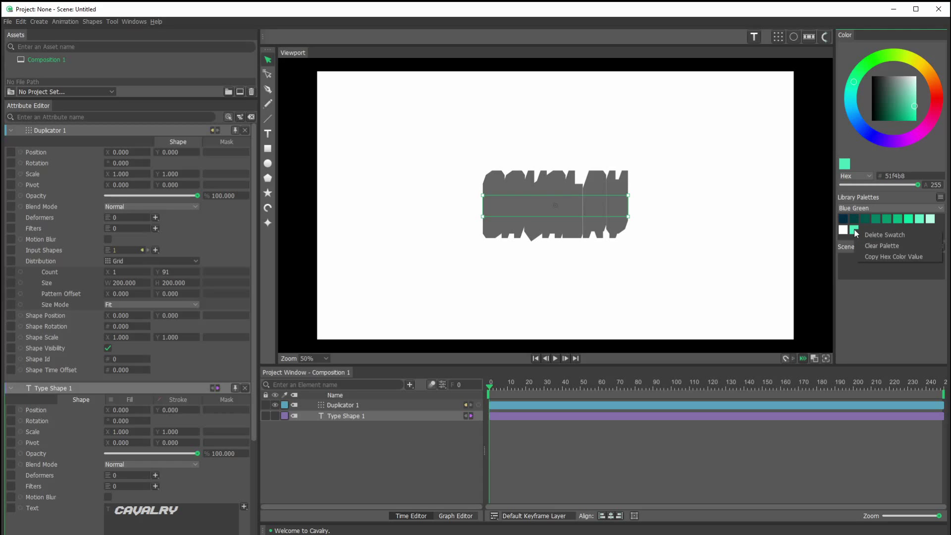
click(866, 233)
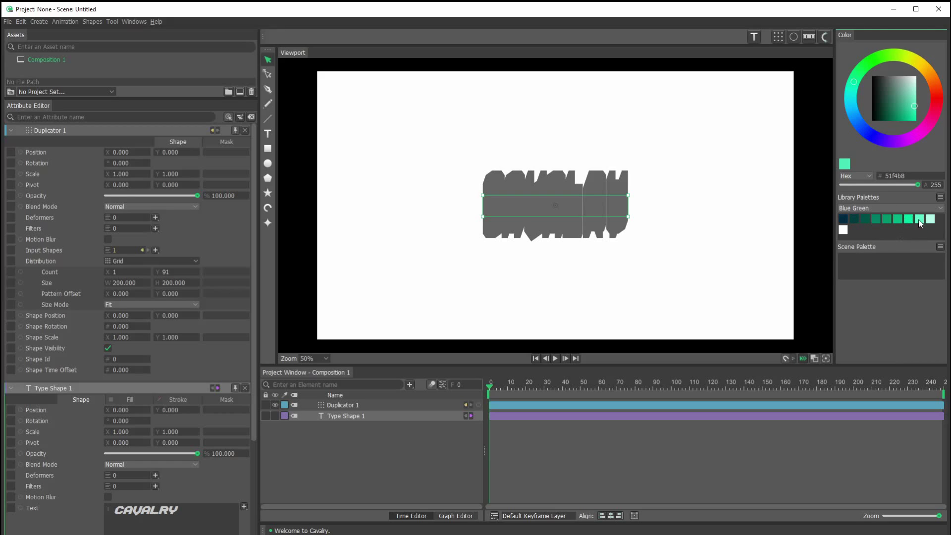
click(940, 198)
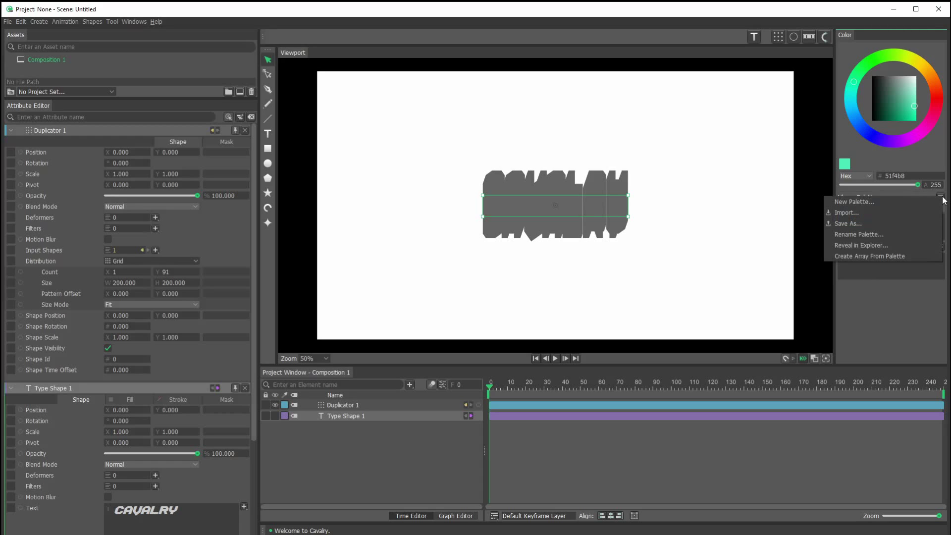
Create Color Array 2 from the Blue Green palette and connect it to Type Shape 1's Fill Color
click(865, 257)
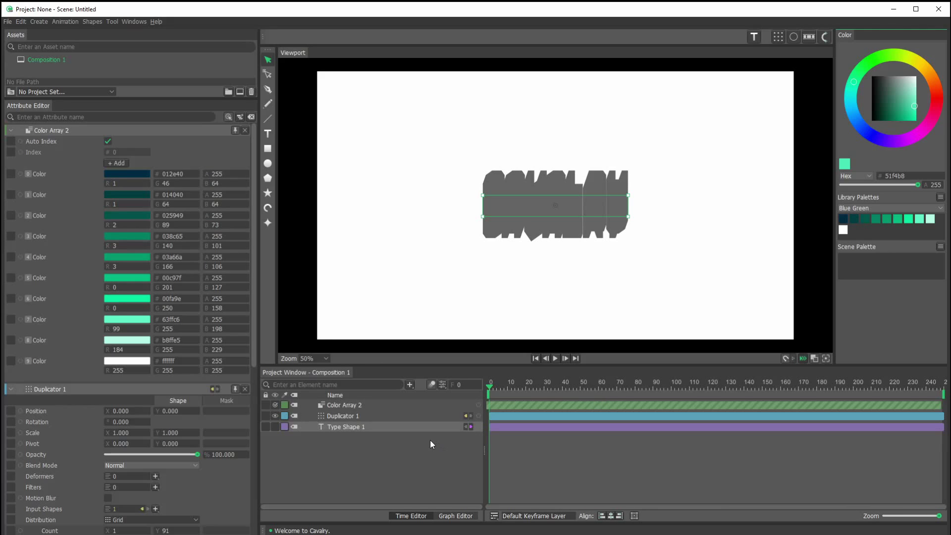
click(343, 426)
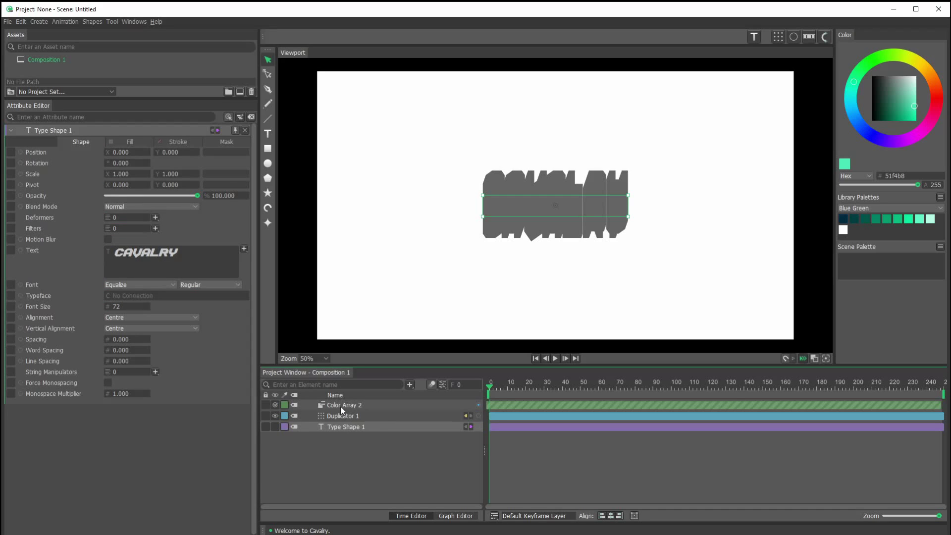
click(341, 407)
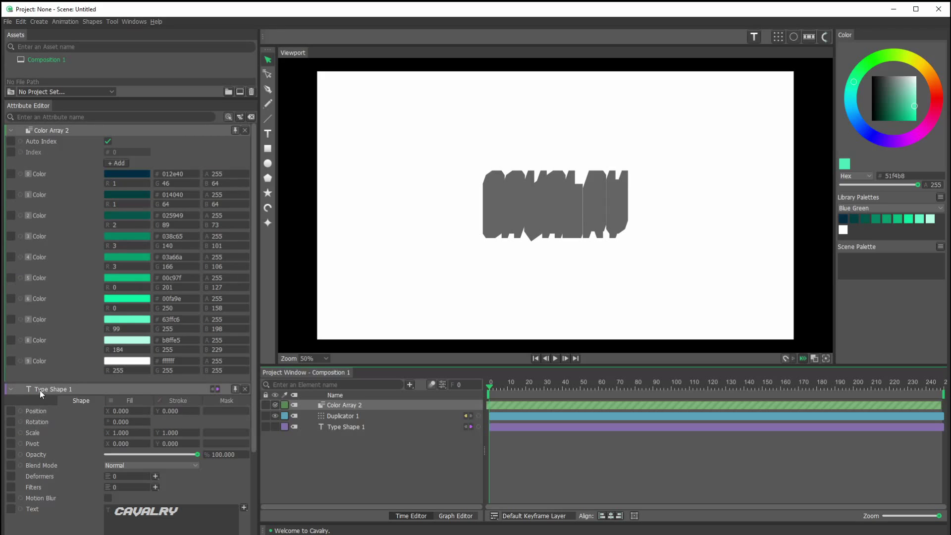
click(19, 129)
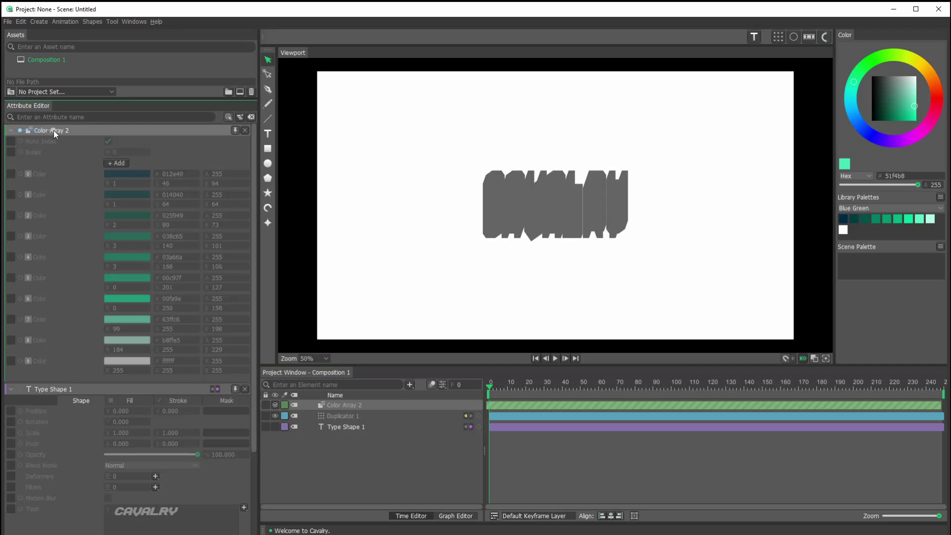
drag(55, 131, 37, 422)
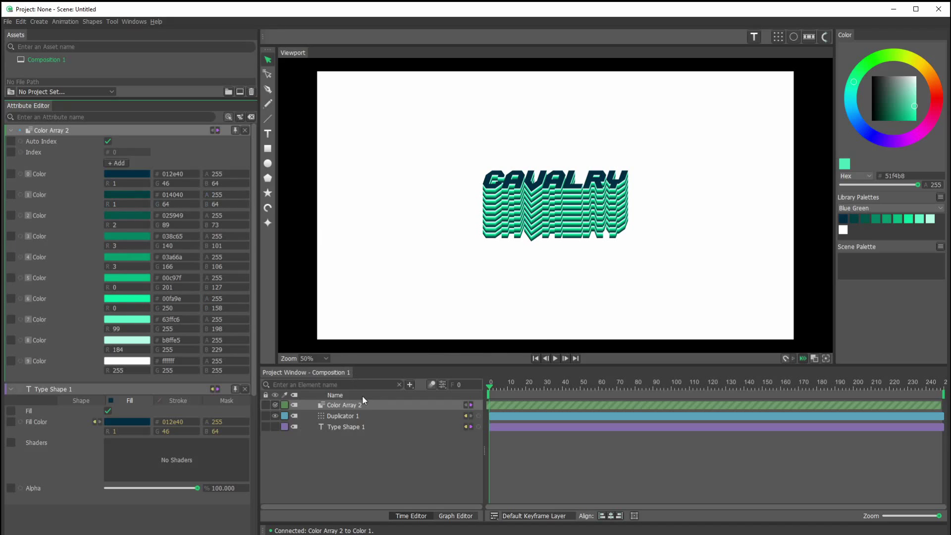
Set Duplicator 1's Size H to 336 for a 200 × 336 grid
click(335, 421)
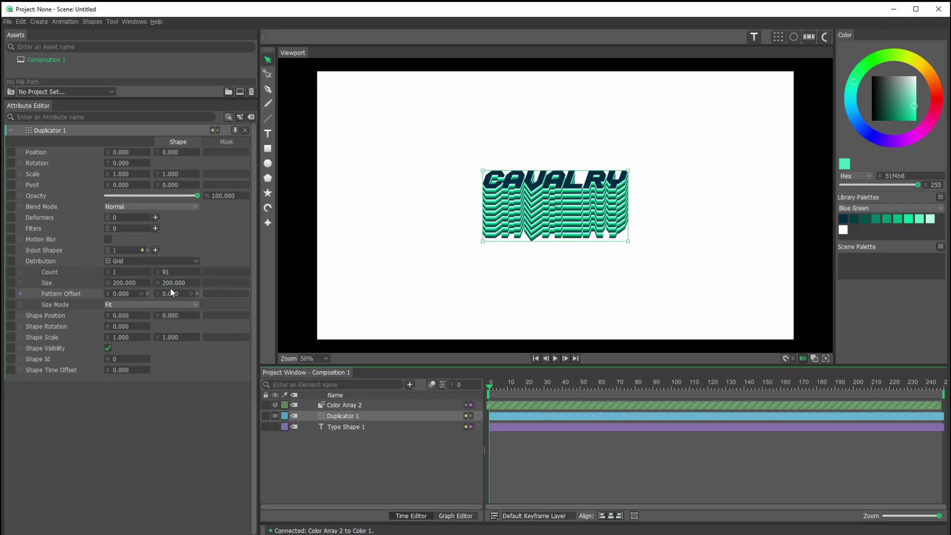
drag(171, 289, 238, 317)
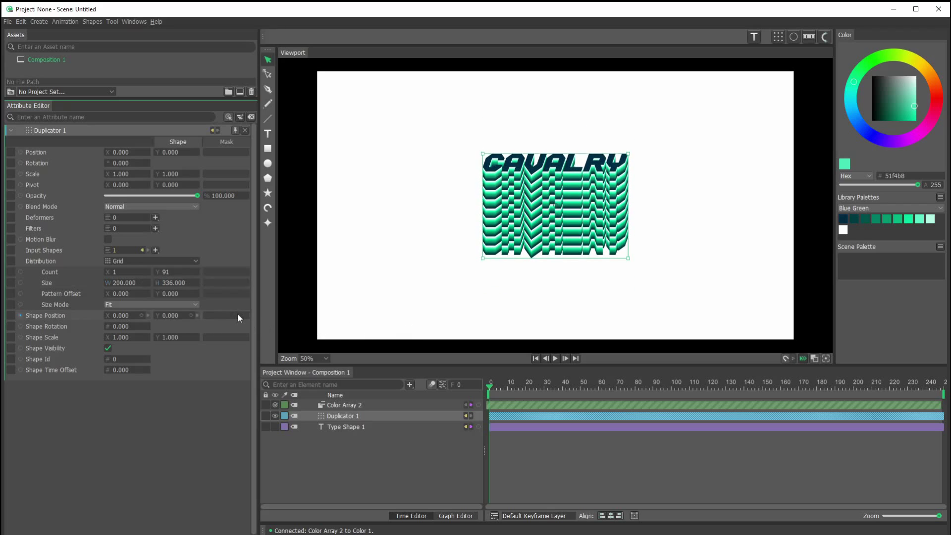
Add a Stagger behaviour to the Duplicator's Shape Scale
right_click(40, 338)
mouse_move(66, 355)
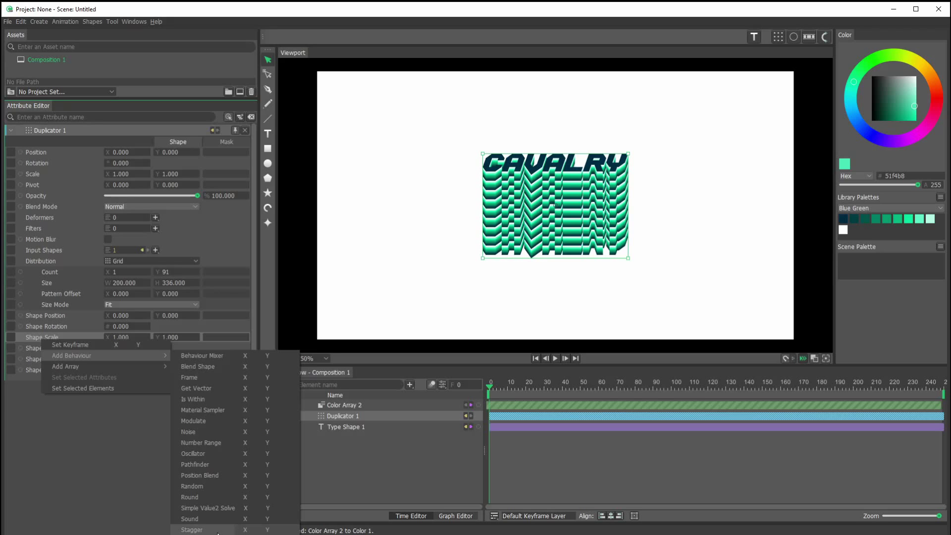
click(191, 530)
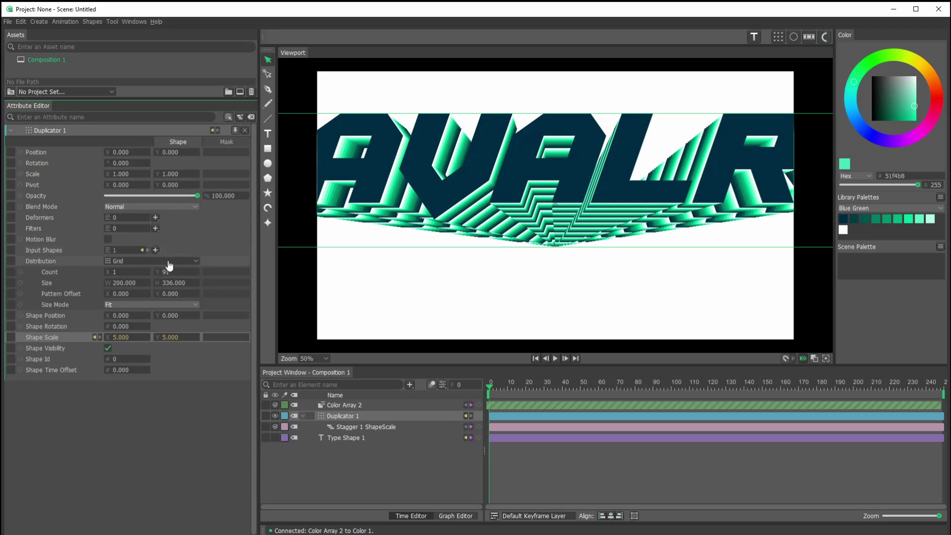
Set the Duplicator's Size H to -683 and its scale to about 0.61
drag(173, 286, 555, 205)
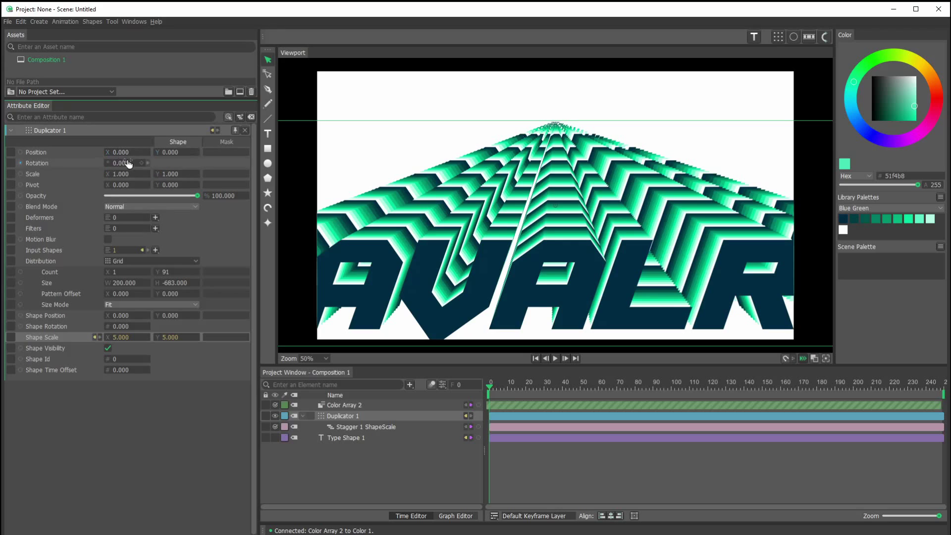
drag(119, 180, 104, 180)
key(ctrl+z)
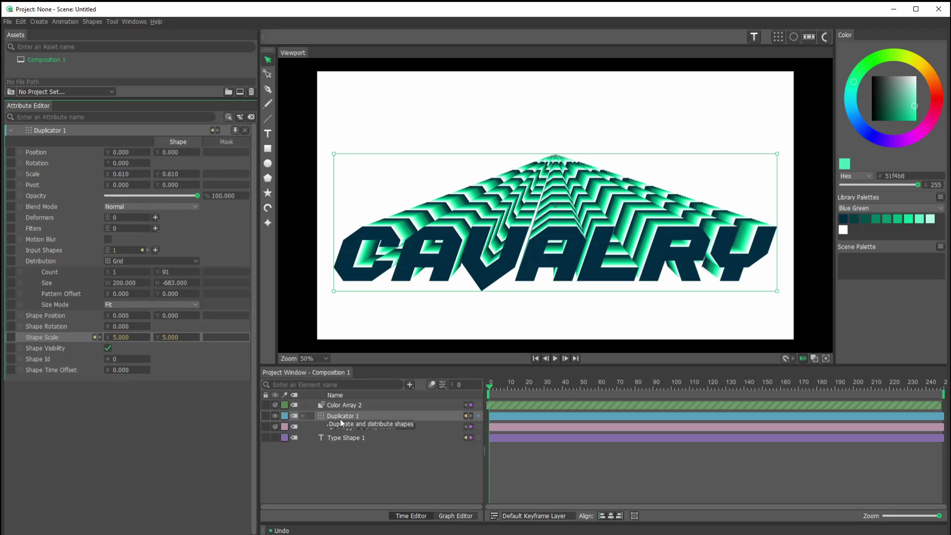
Adjust Duplicator 1's Grid Size, ending at W 200 and H -701
click(354, 429)
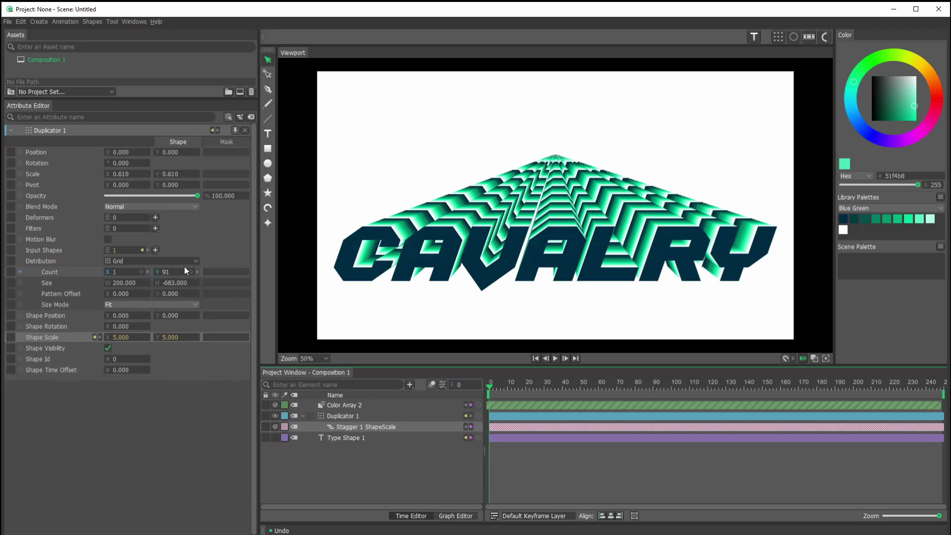
drag(169, 287, 189, 290)
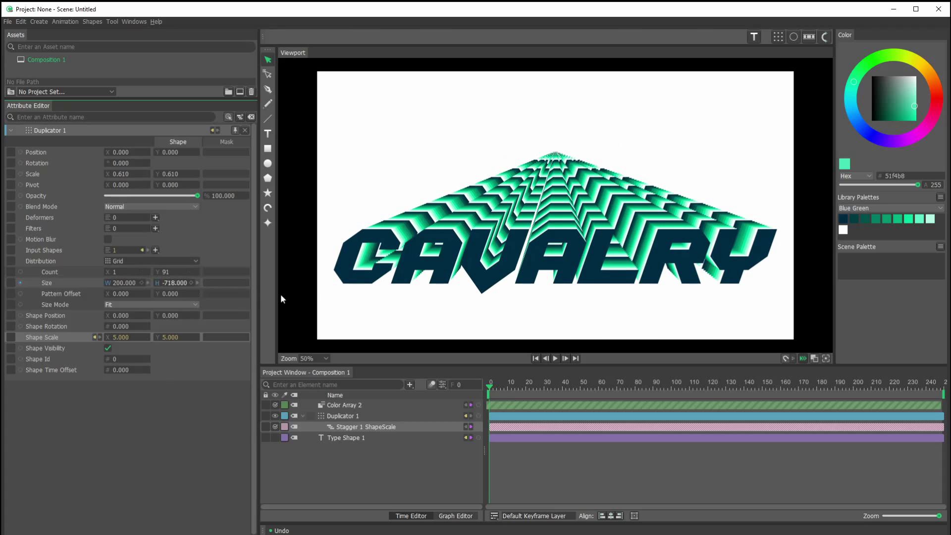
mouse_move(119, 283)
mouse_down()
mouse_move(85, 286)
mouse_move(258, 289)
mouse_move(118, 290)
mouse_up()
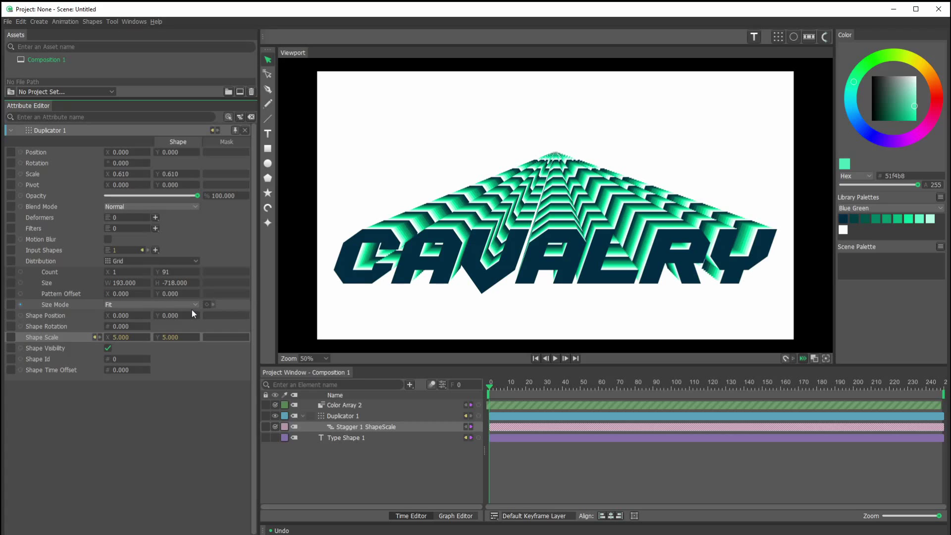
drag(175, 284, 184, 239)
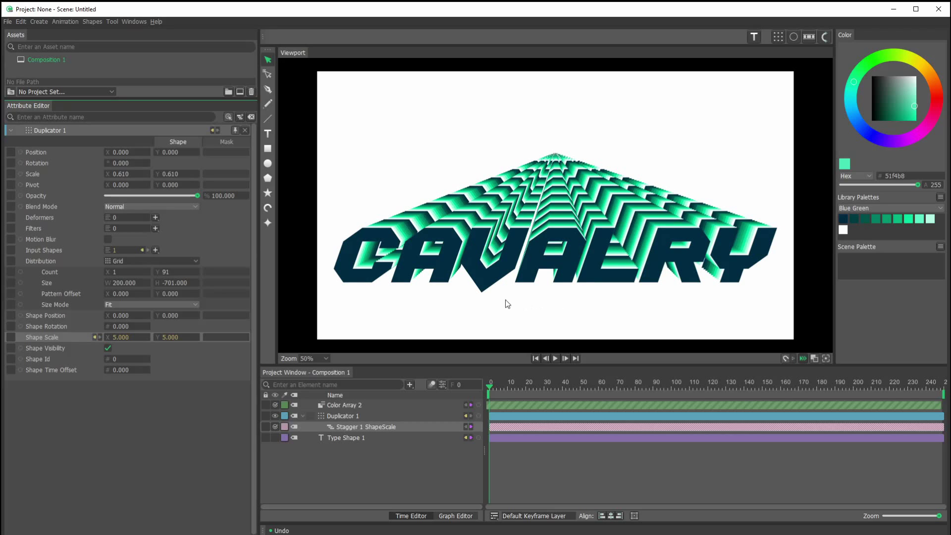
click(43, 327)
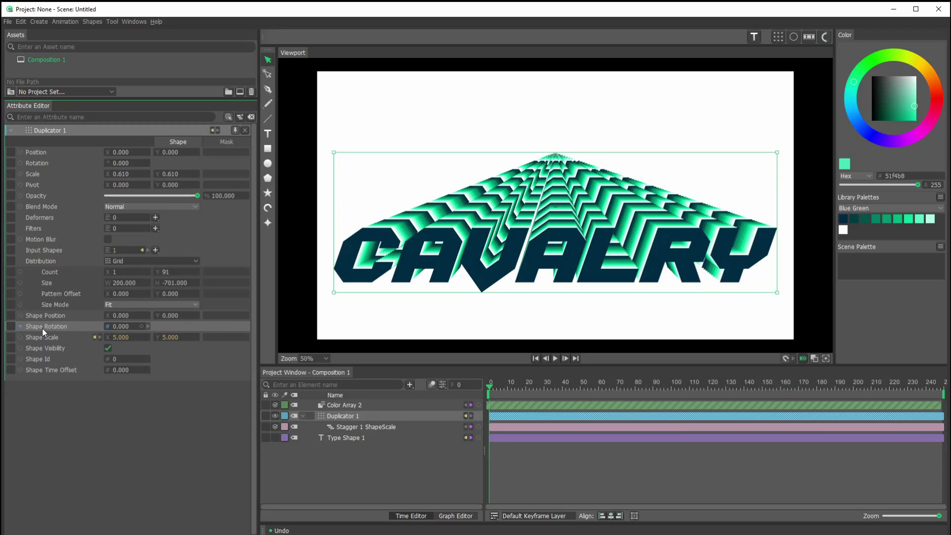
click(122, 326)
text(19)
key(Return)
drag(146, 329, 113, 330)
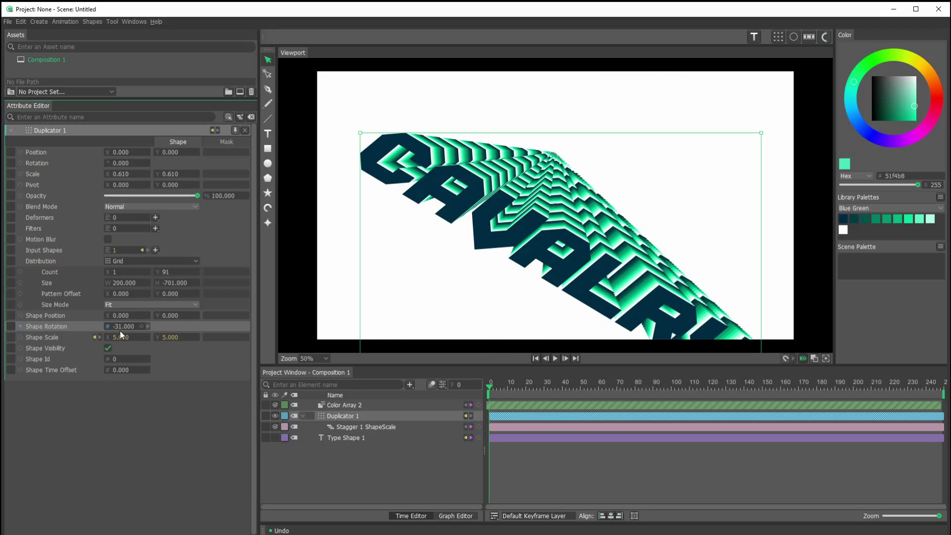
key(ctrl+z)
drag(138, 164, 66, 175)
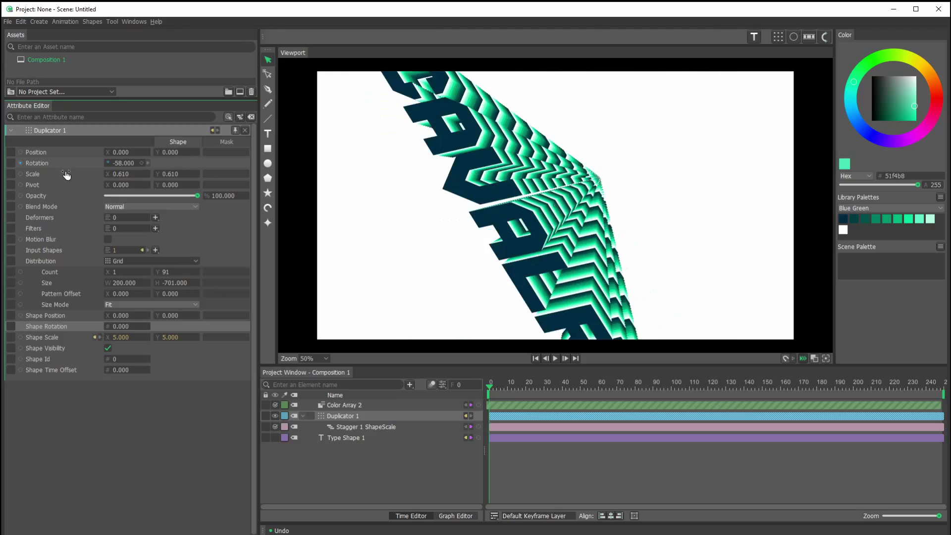
key(ctrl+z)
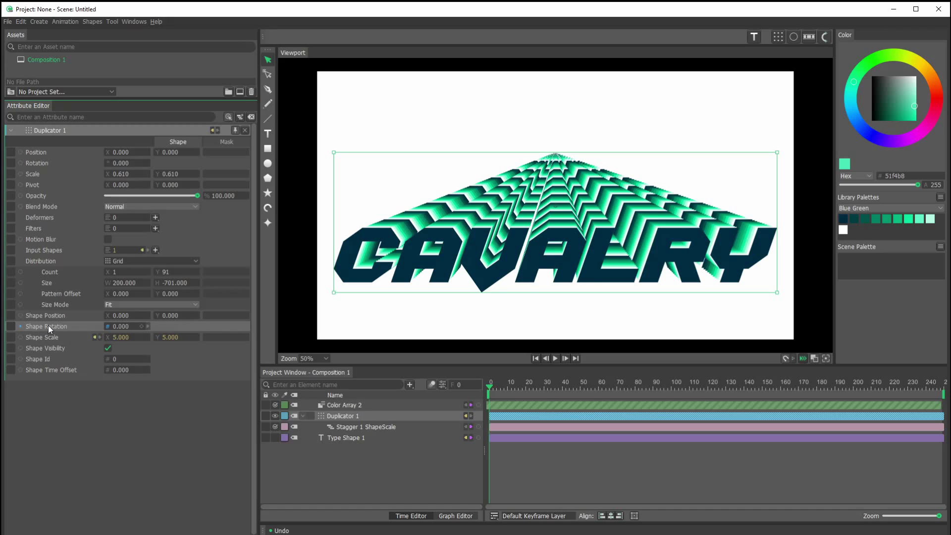
Add a Stagger behaviour to the Duplicator's Shape Rotation
right_click(49, 325)
mouse_move(135, 341)
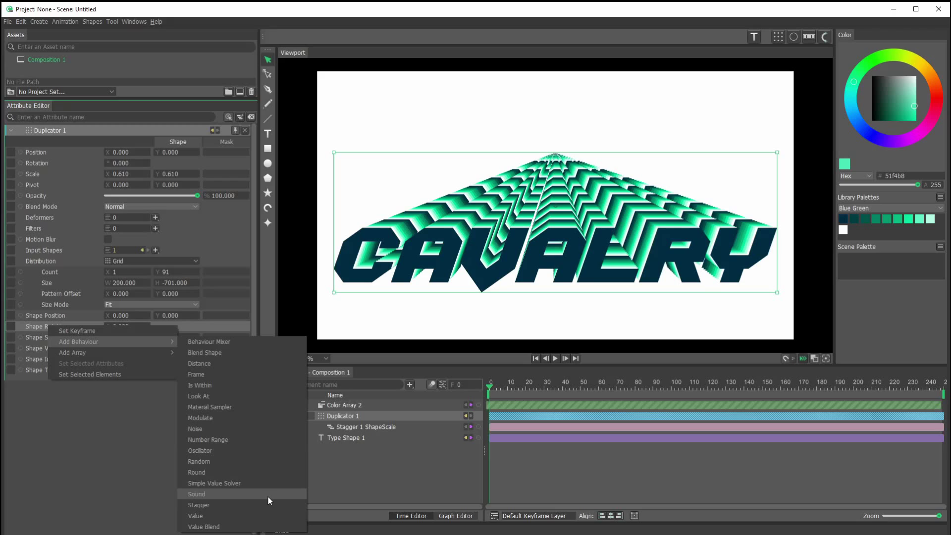
click(233, 503)
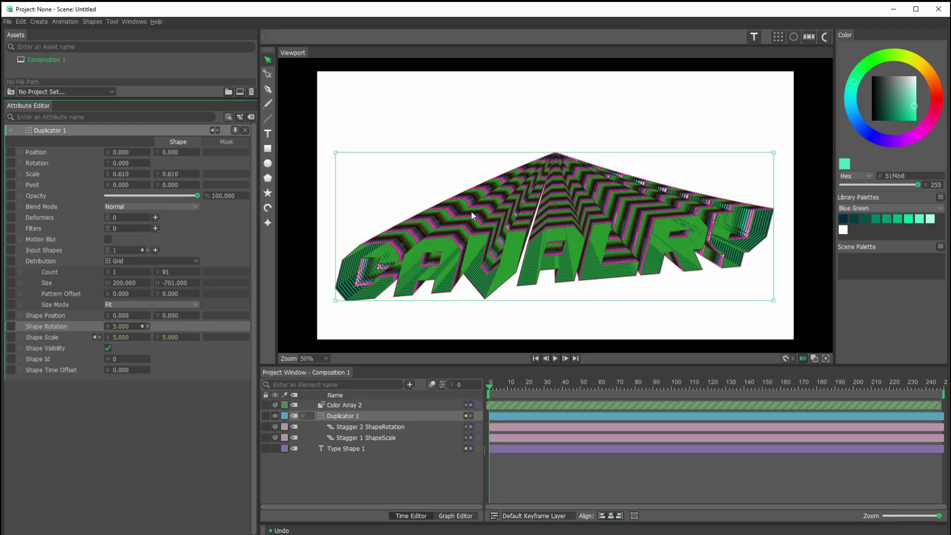
Set the rotation Stagger's Strength to 7202 so the copies twist into a spiral
click(379, 426)
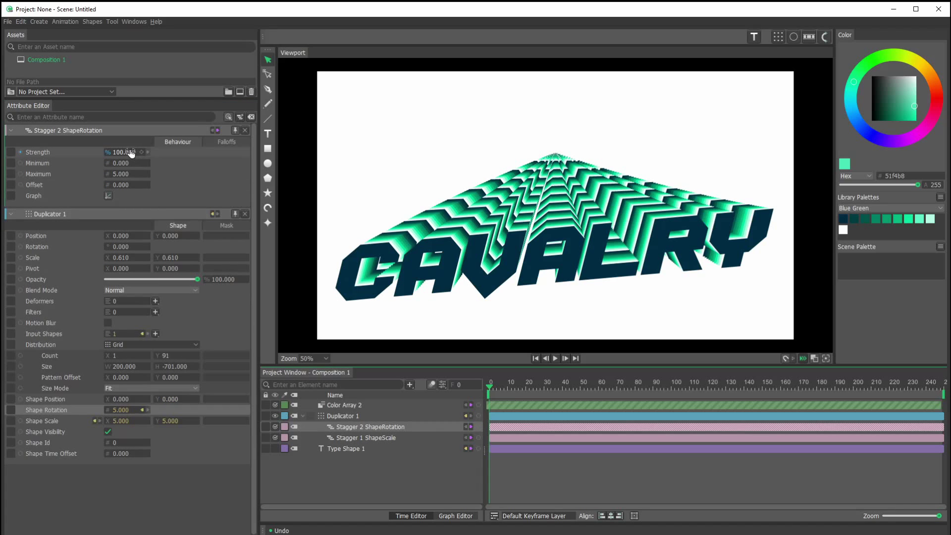
drag(130, 153, 196, 191)
drag(126, 153, 204, 198)
drag(121, 155, 727, 292)
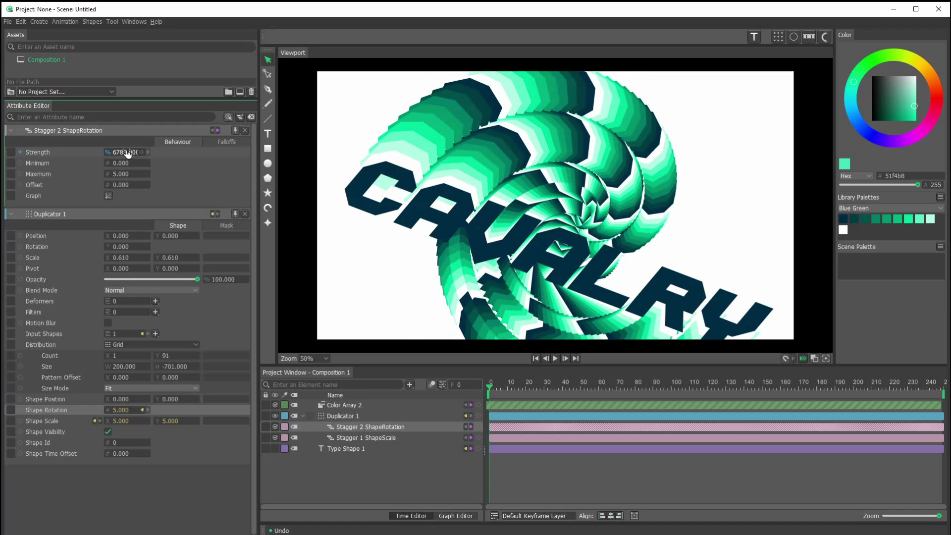
drag(124, 154, 328, 200)
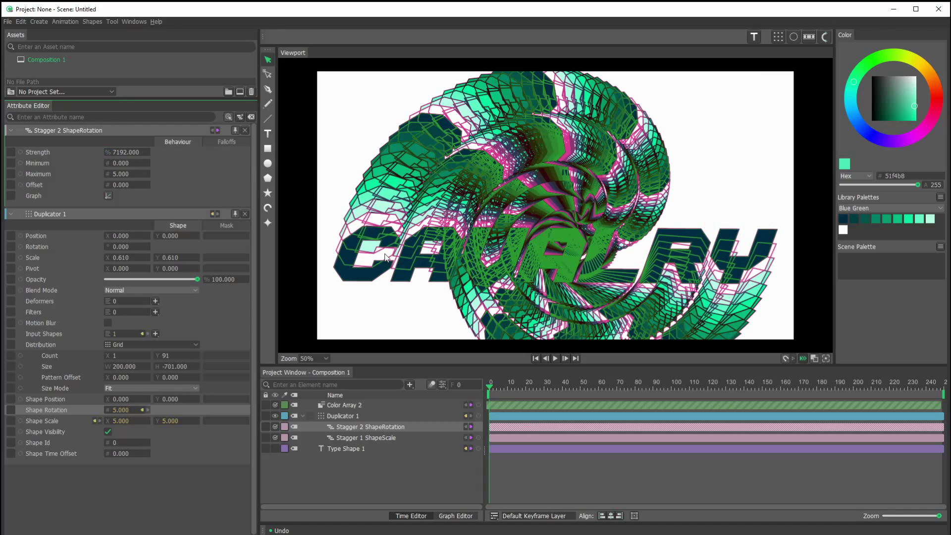
click(118, 152)
drag(120, 153, 161, 172)
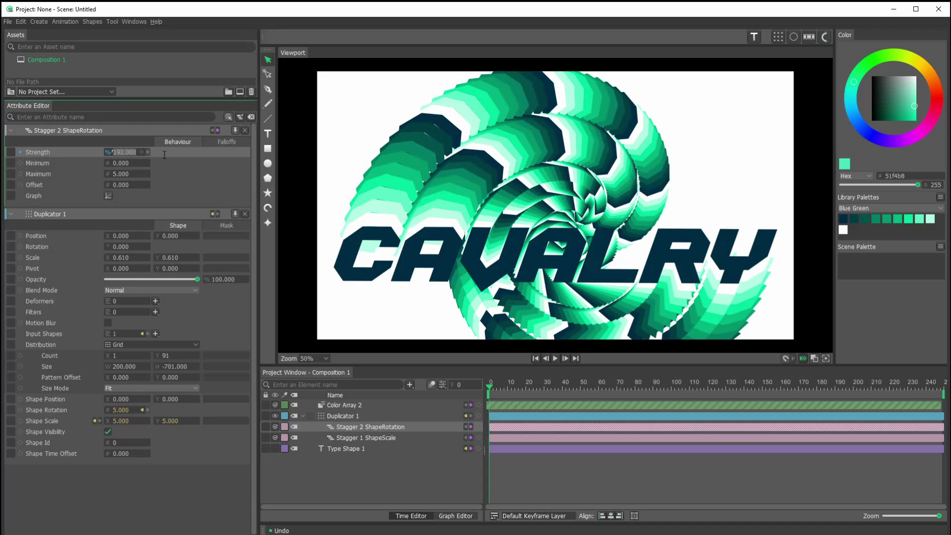
text(20)
key(Return)
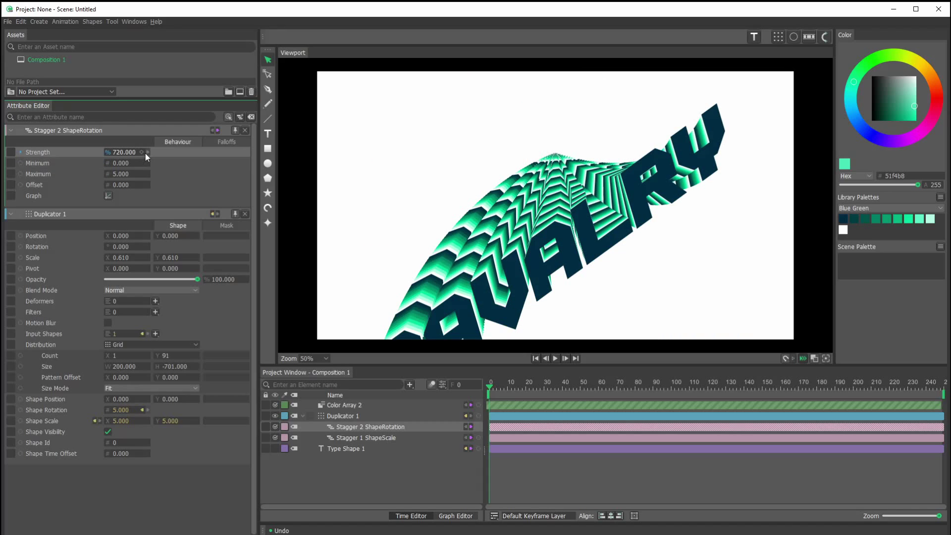
key(ctrl+z)
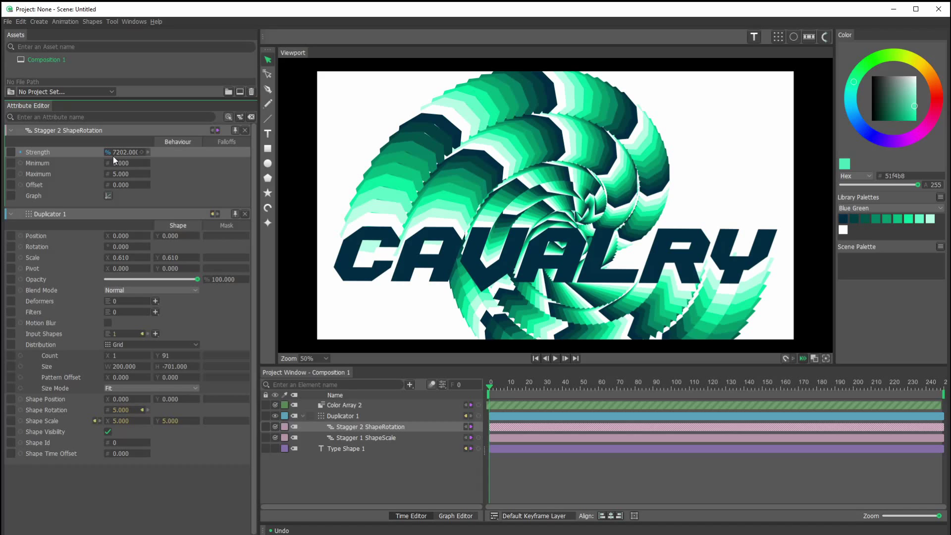
click(112, 155)
key(Return)
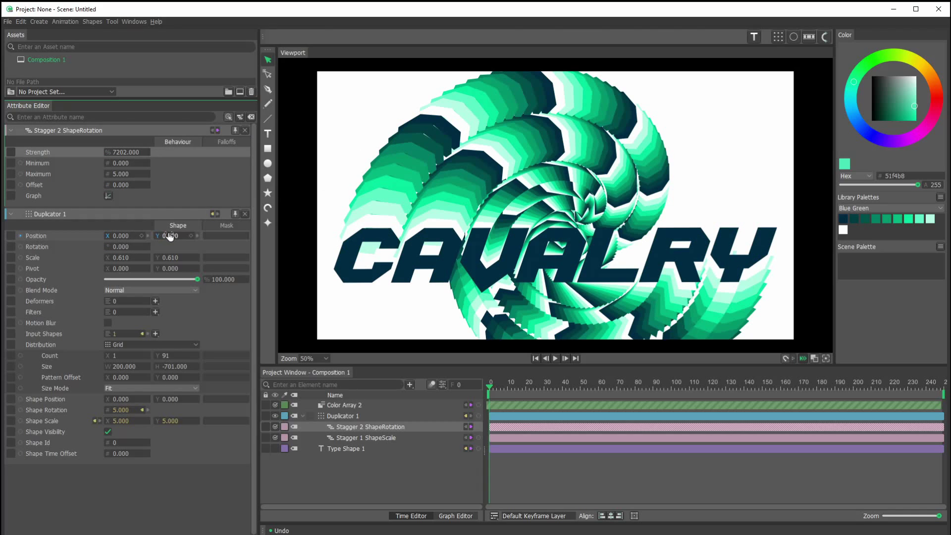
Move the Duplicator's Position Y to 117, reverting a trial copy-count increase
drag(171, 236, 227, 237)
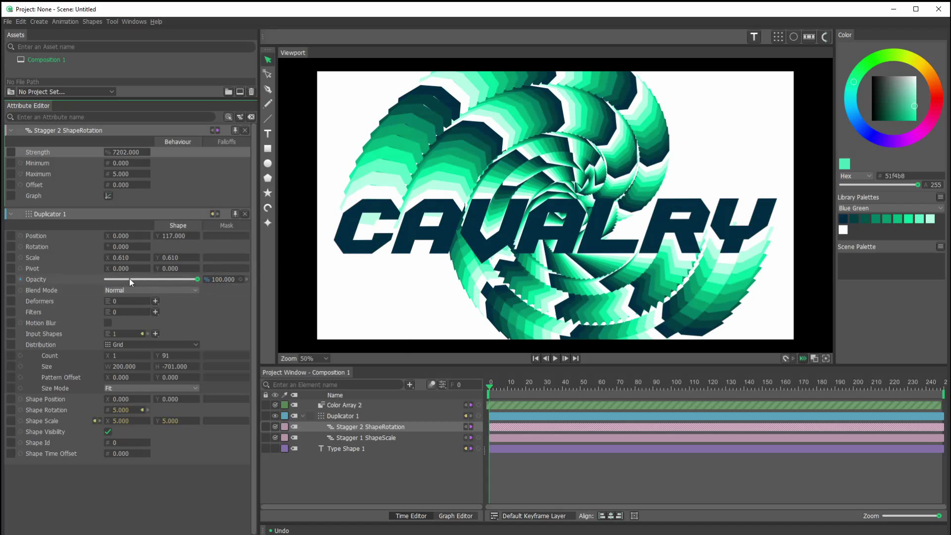
drag(158, 357, 338, 377)
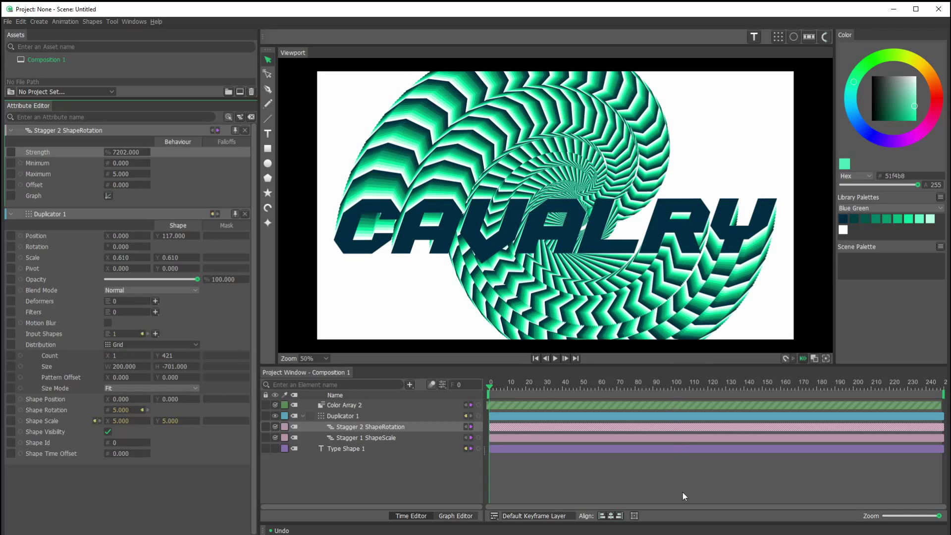
click(385, 493)
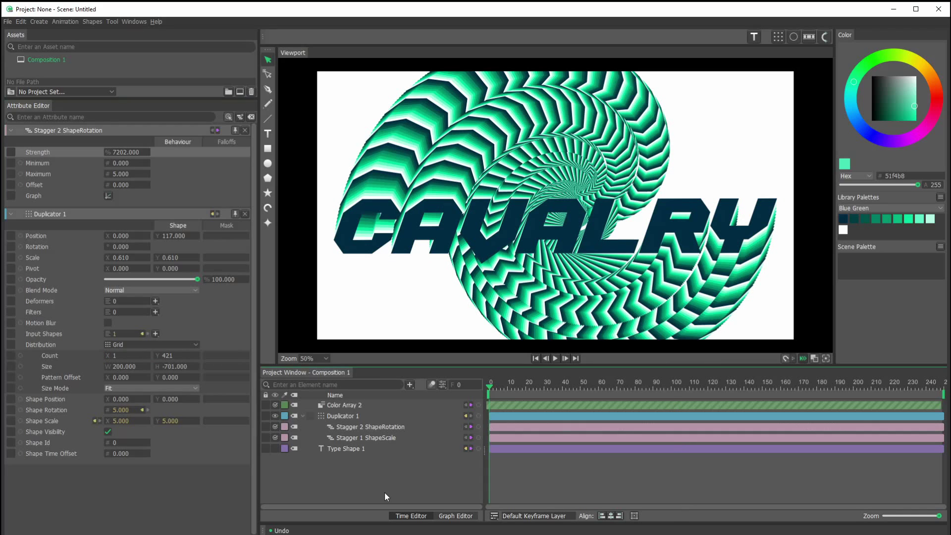
key(ctrl+z)
key(ctrl+z)
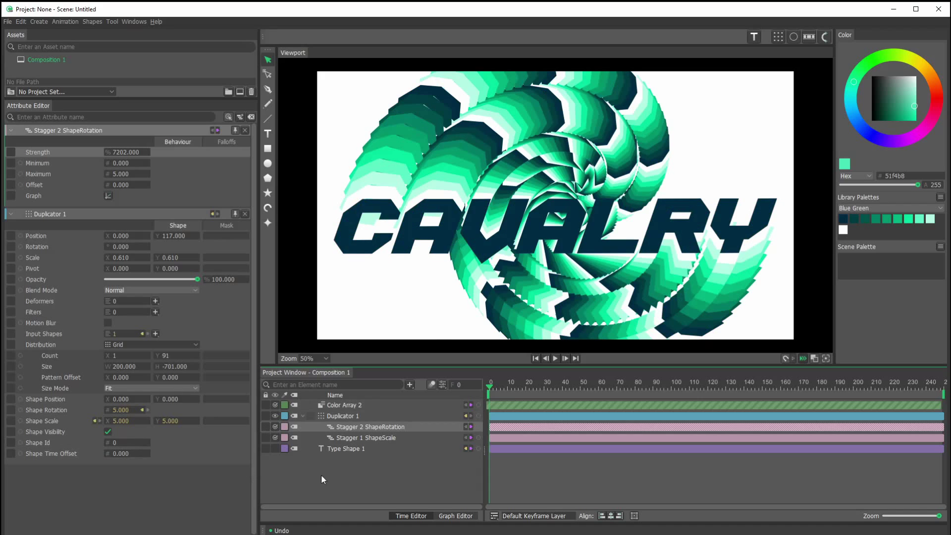
Add a Bevel deformer to the CAVALRY text layer
click(340, 449)
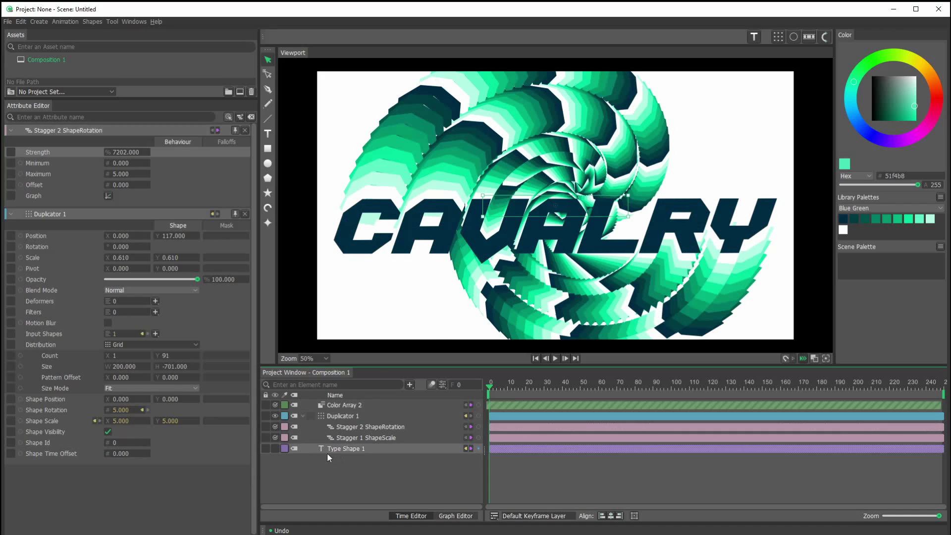
click(354, 452)
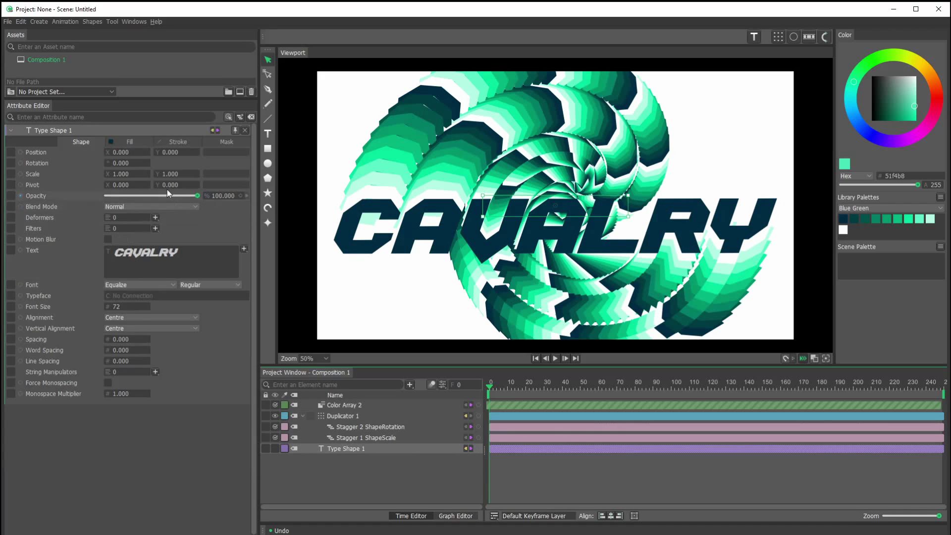
click(155, 217)
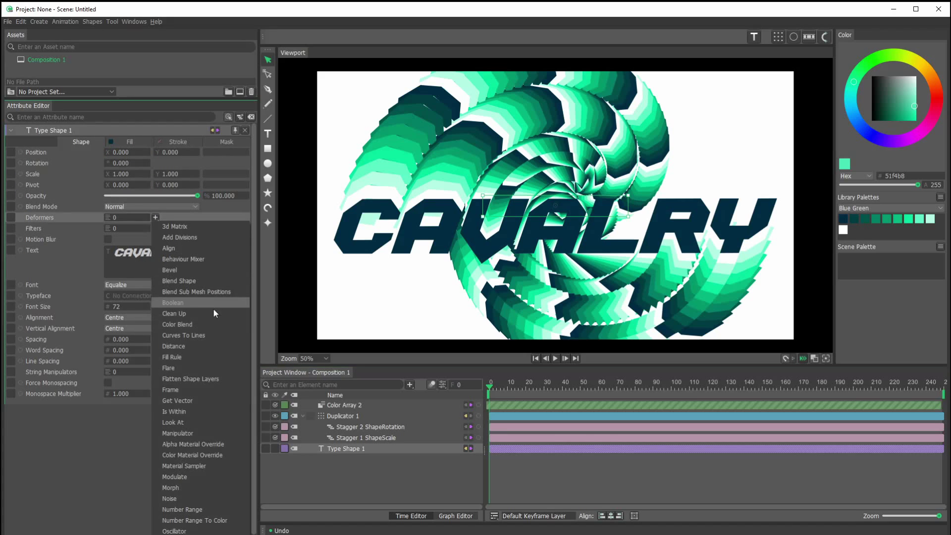
click(203, 270)
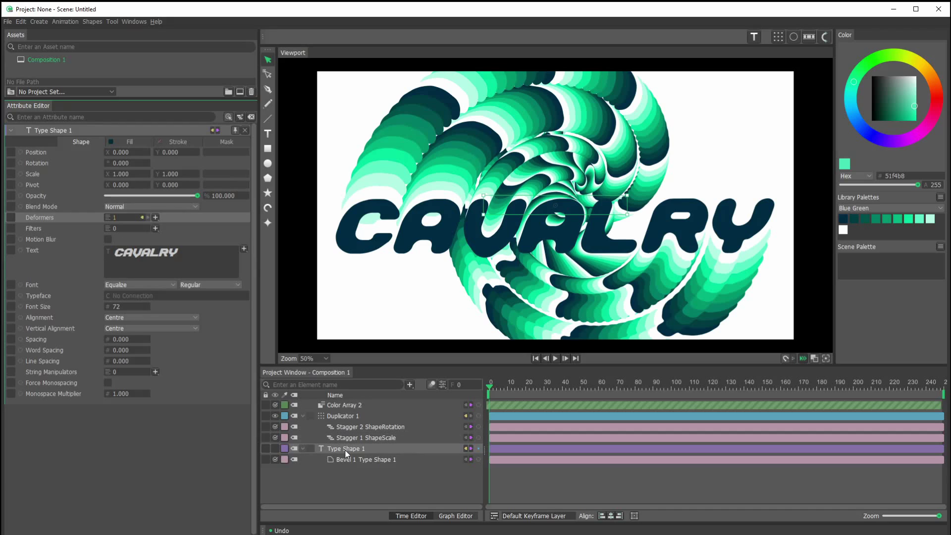
Set the Bevel's radius to 283 and its Strength to 100
click(360, 460)
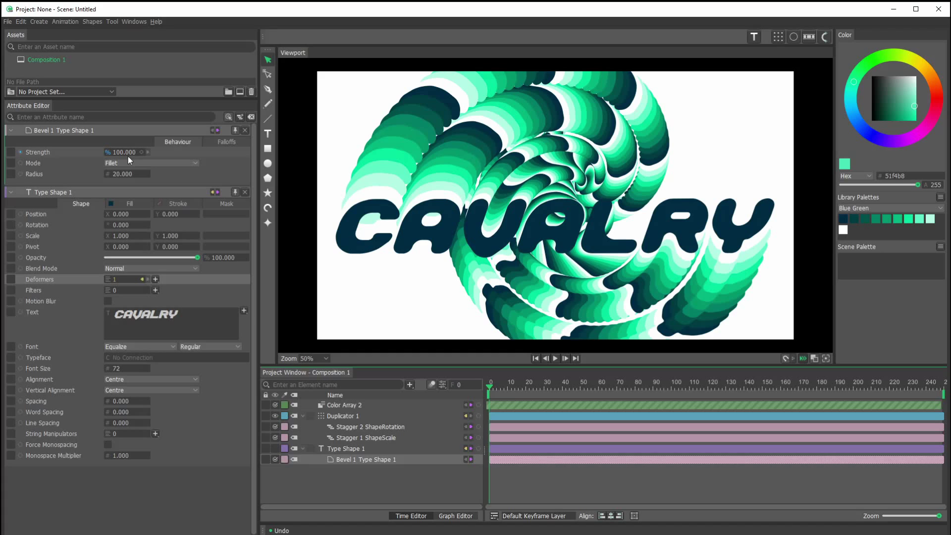
drag(111, 179, 253, 179)
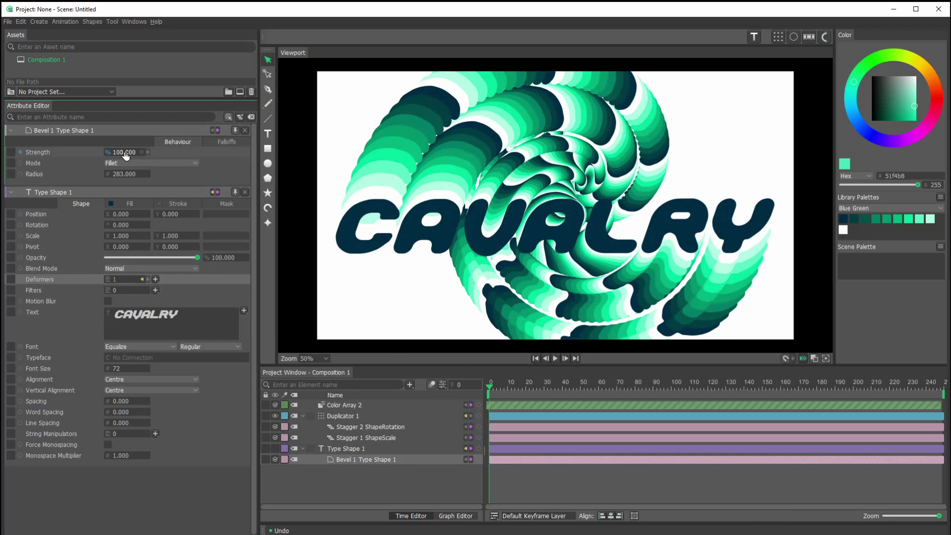
drag(118, 153, 71, 172)
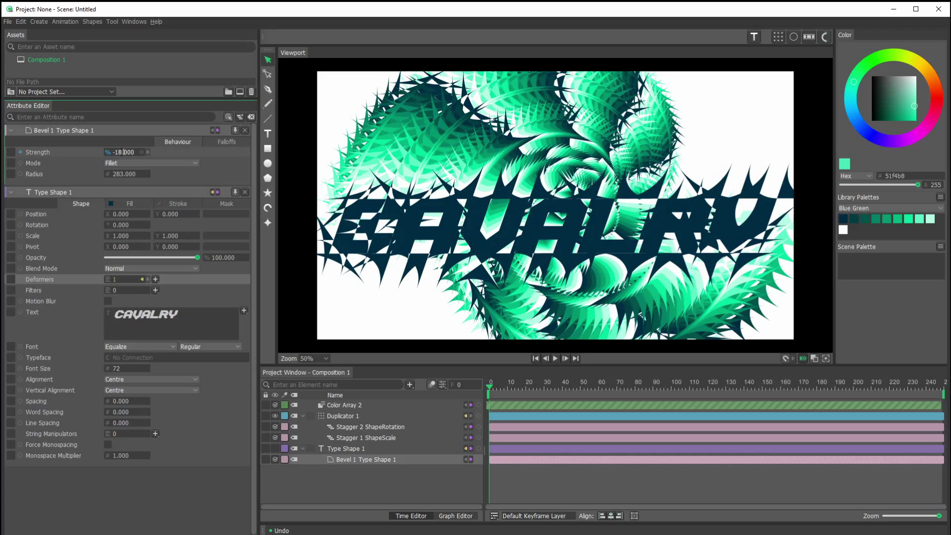
click(122, 152)
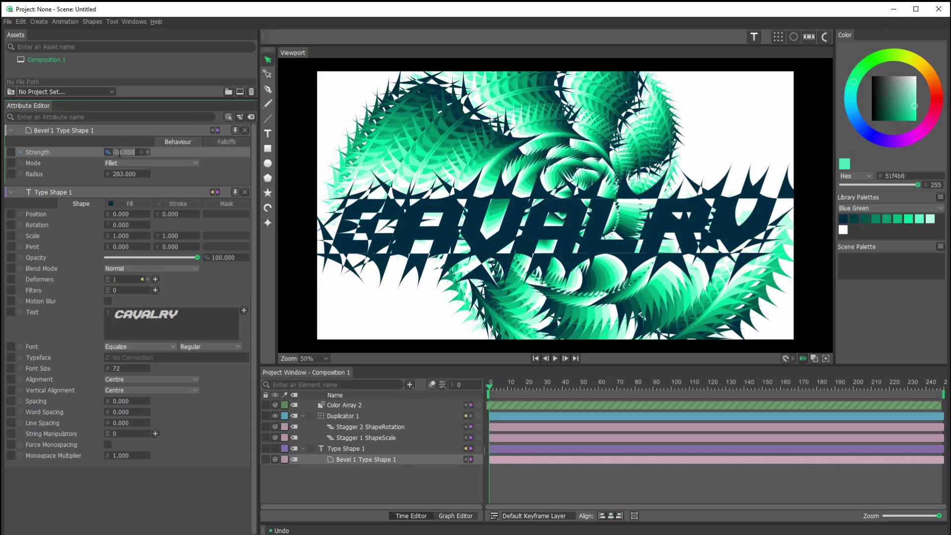
text(1)
key(Return)
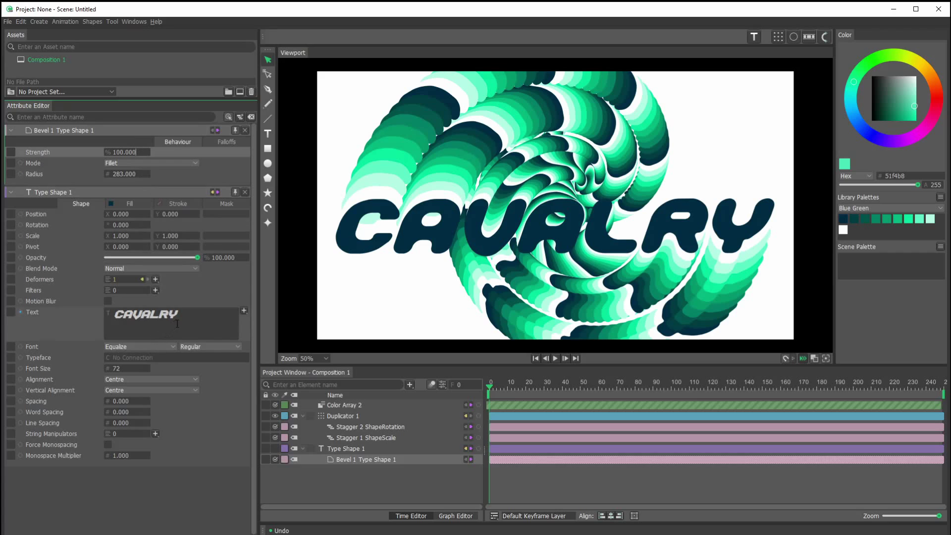
Raise Duplicator 1's Count Y from 91 to 121
click(349, 415)
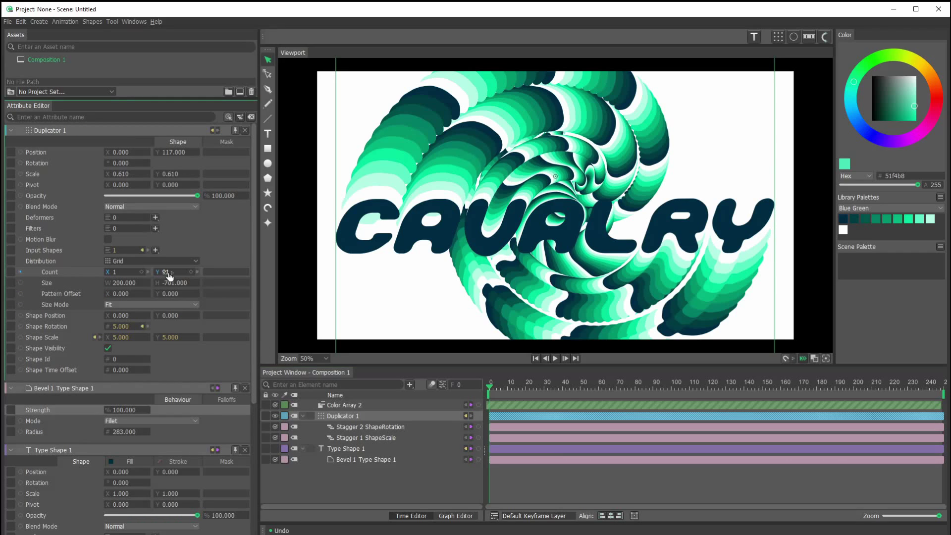
drag(166, 272, 184, 276)
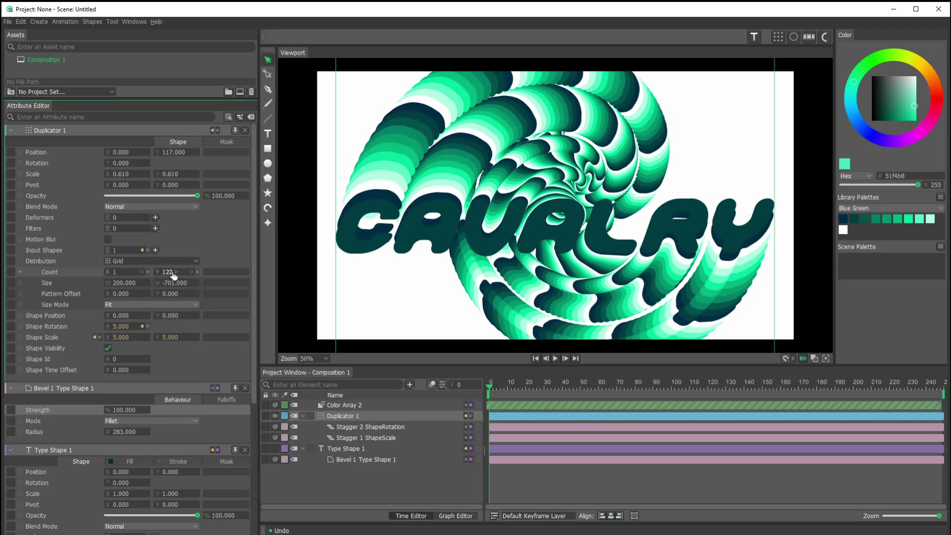
click(174, 274)
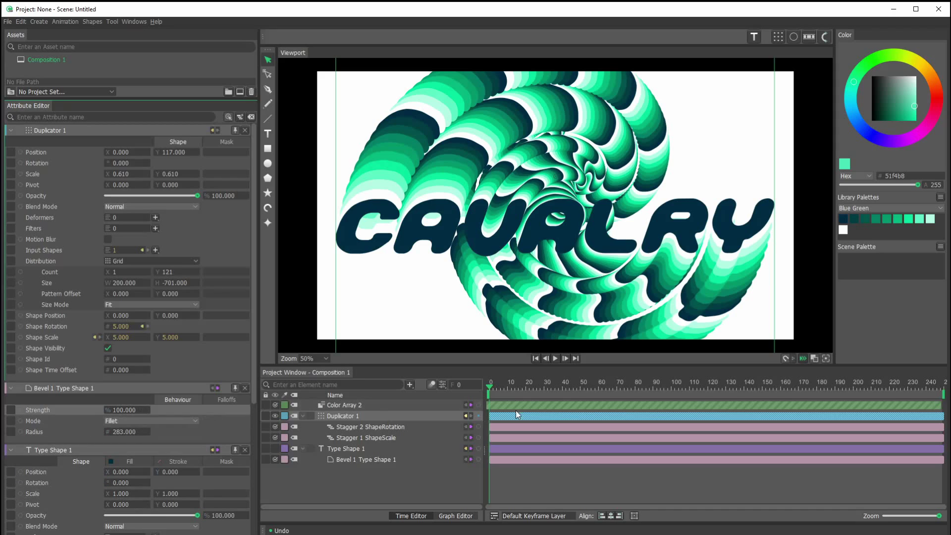
Move the playhead to frame 92, end the playback range at frame 120, and select Stagger 2 ShapeRotation
drag(488, 389, 657, 389)
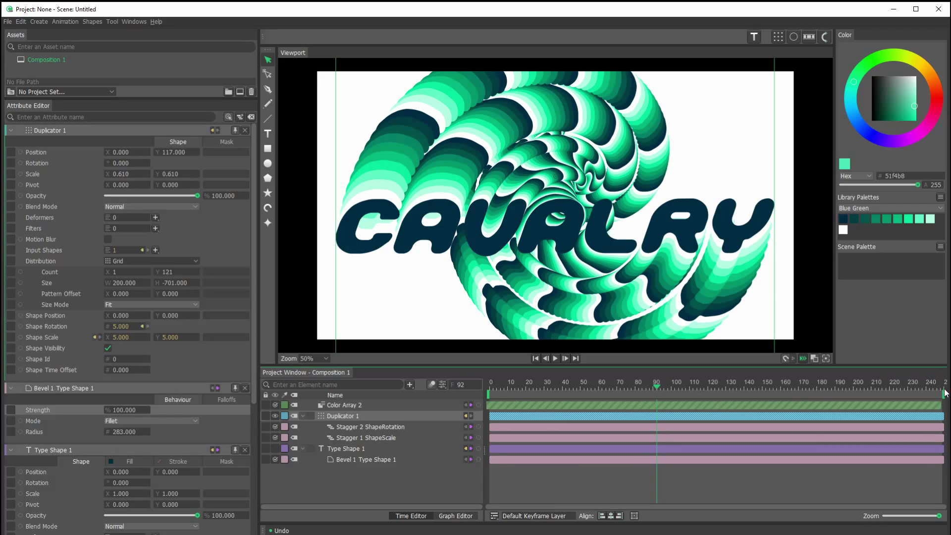
mouse_move(943, 394)
mouse_down()
mouse_move(708, 394)
mouse_move(658, 409)
mouse_up()
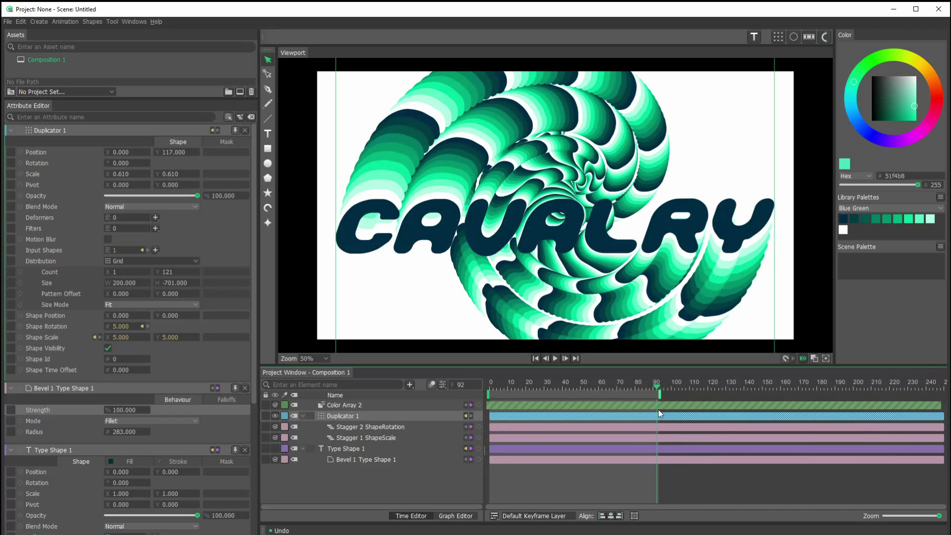
click(385, 427)
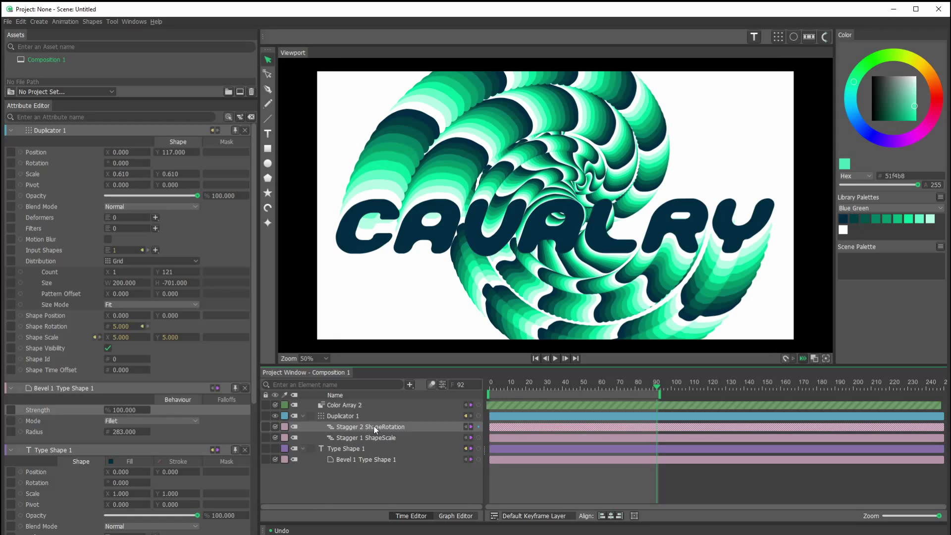
Try the rotation stagger's Minimum, Maximum and Offset, keeping only Maximum at -1 with Minimum and Offset at 0
click(373, 425)
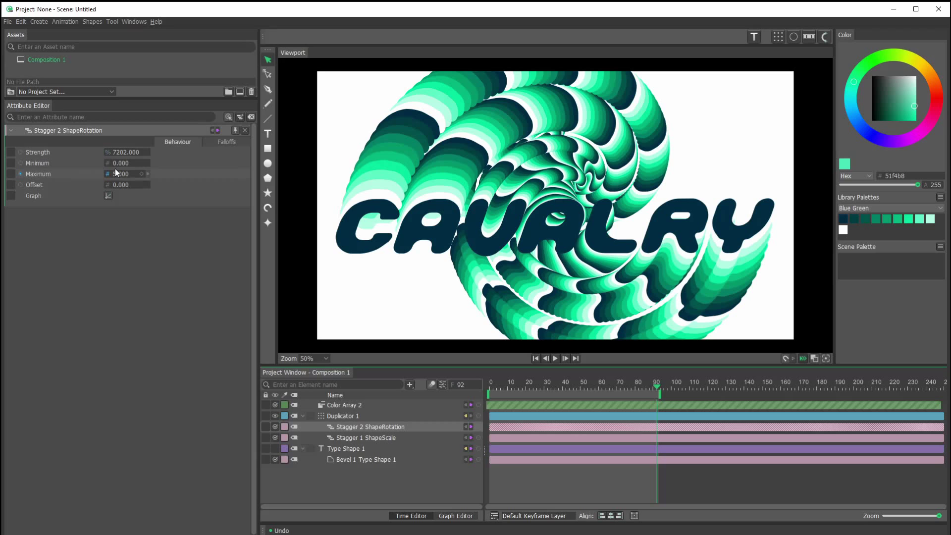
mouse_move(120, 164)
mouse_down()
mouse_move(157, 172)
mouse_move(131, 175)
mouse_up()
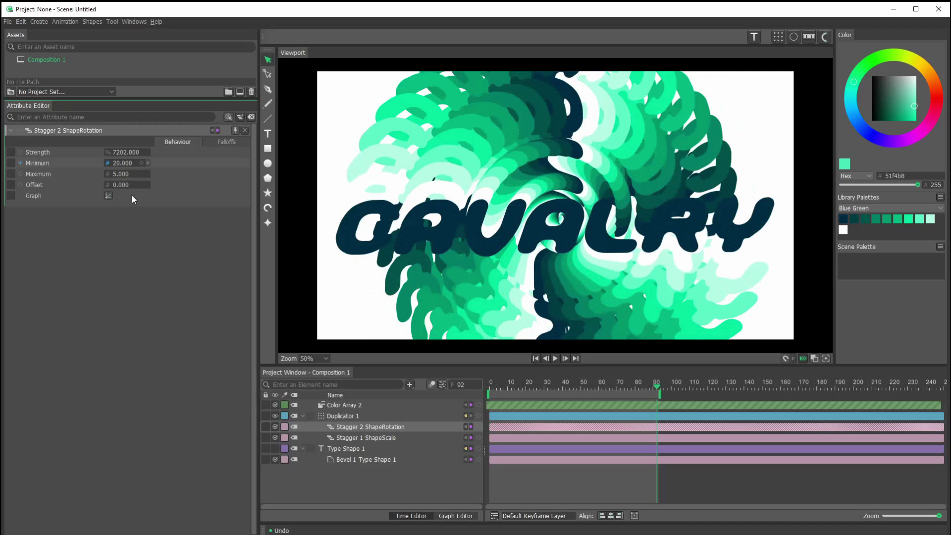
key(ctrl+z)
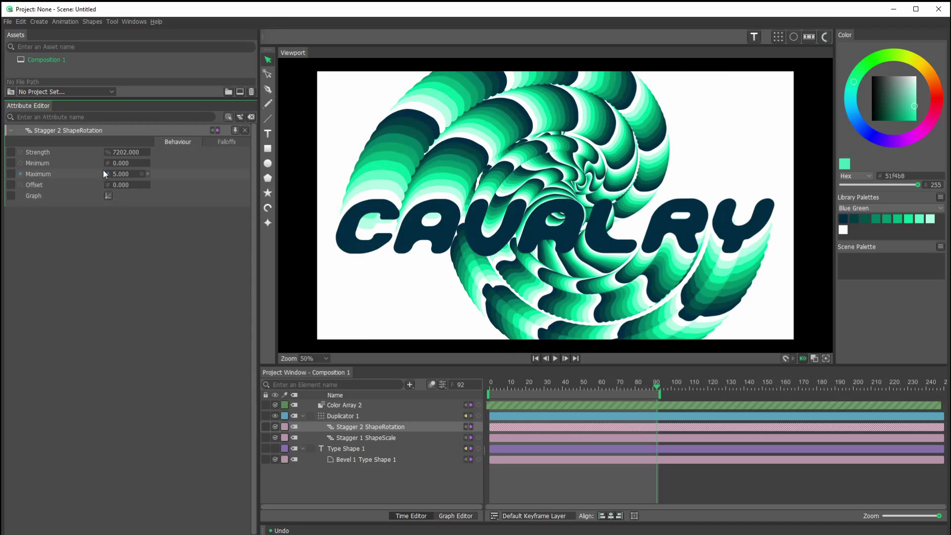
drag(119, 176, 134, 239)
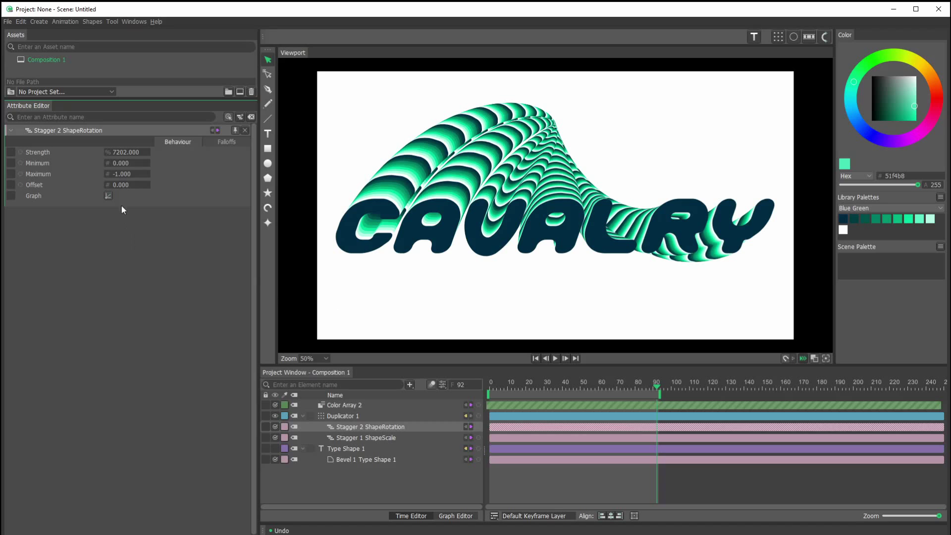
drag(120, 165, 128, 169)
key(ctrl+z)
drag(117, 185, 453, 240)
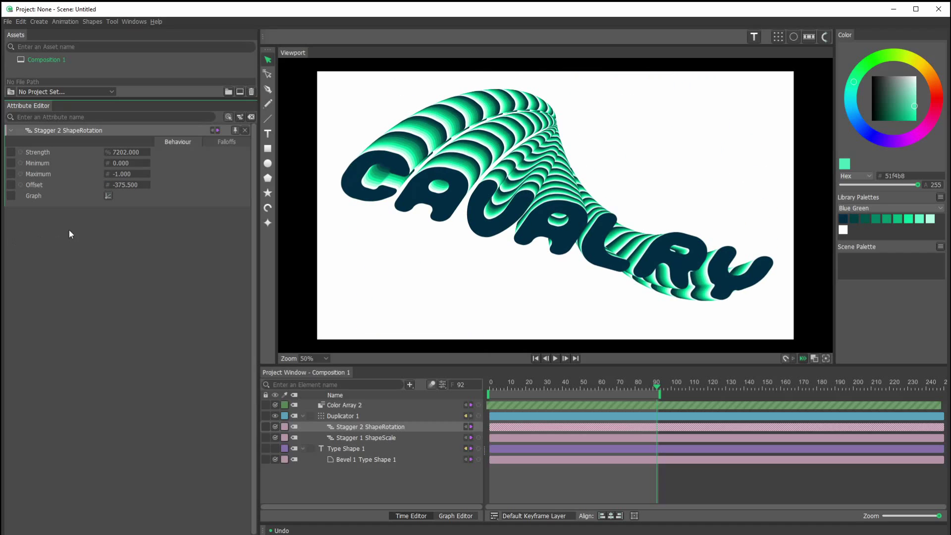
key(ctrl+z)
key(ctrl+z)
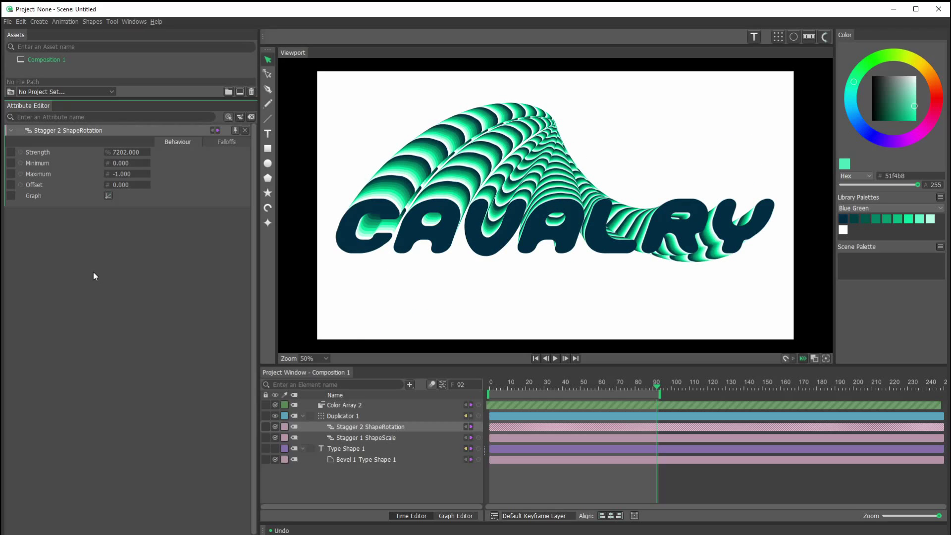
Apply the S-curve ease preset to the rotation stagger's curve graph
click(107, 196)
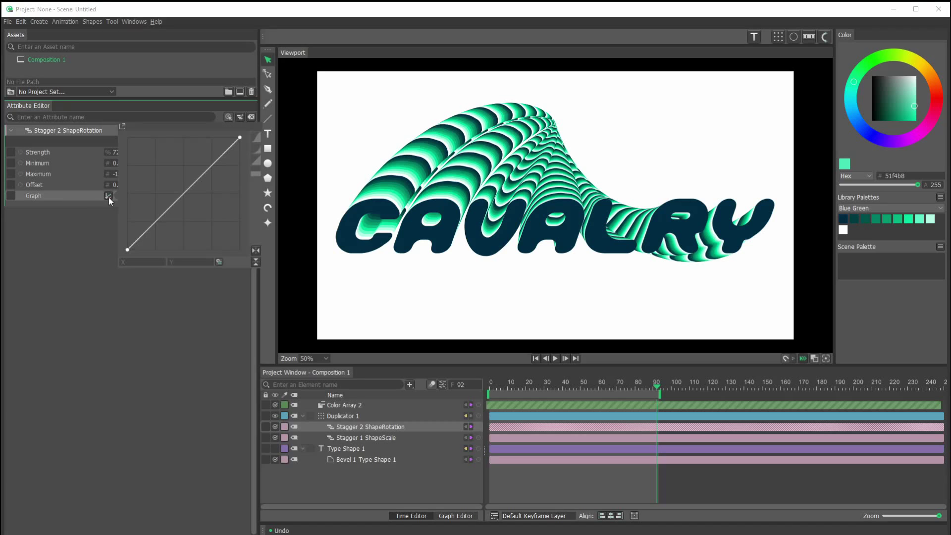
click(256, 137)
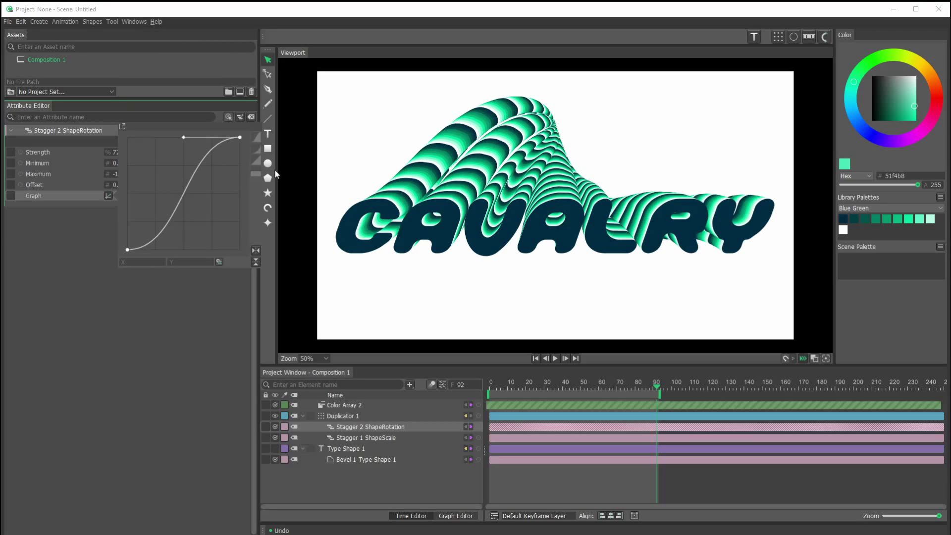
click(226, 247)
click(256, 154)
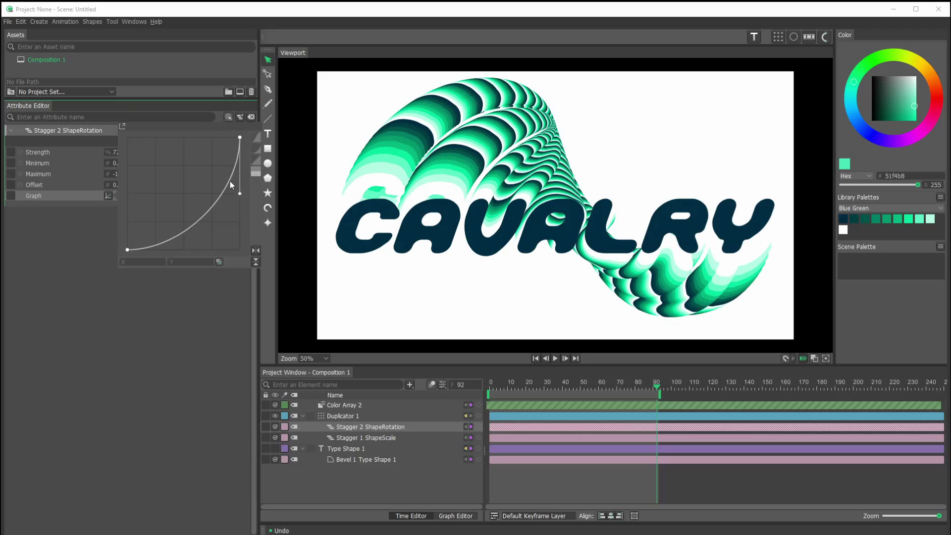
click(255, 140)
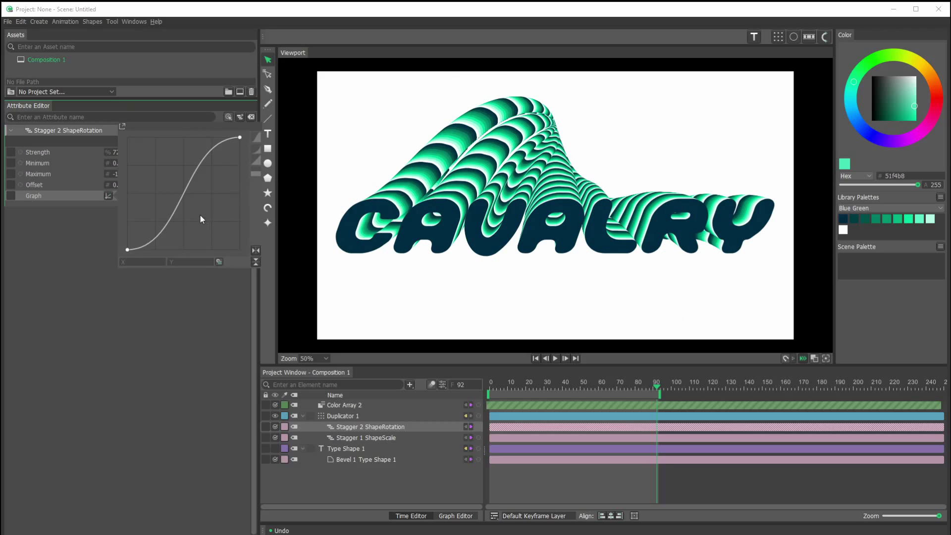
Add and drag curve points into a wavy shape, including points at V 0.795, 0.544 and 0.764
click(181, 196)
mouse_move(181, 196)
mouse_down()
mouse_move(188, 220)
mouse_move(230, 220)
mouse_move(176, 210)
mouse_up()
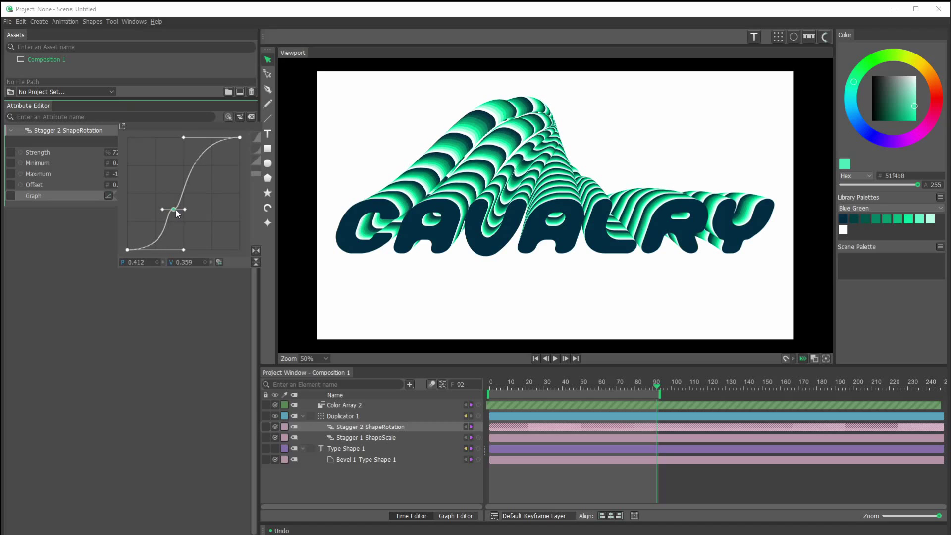
double_click(198, 155)
drag(198, 155, 193, 180)
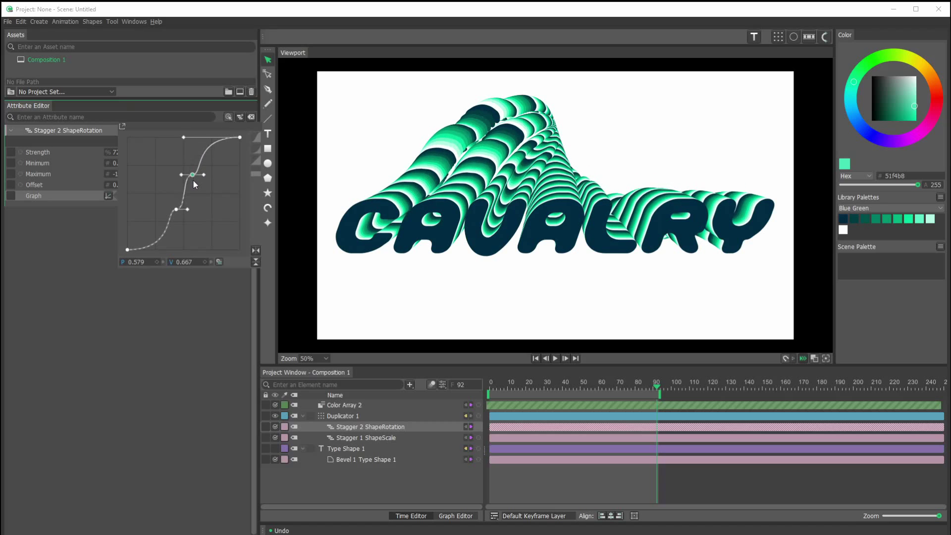
click(150, 245)
double_click(150, 245)
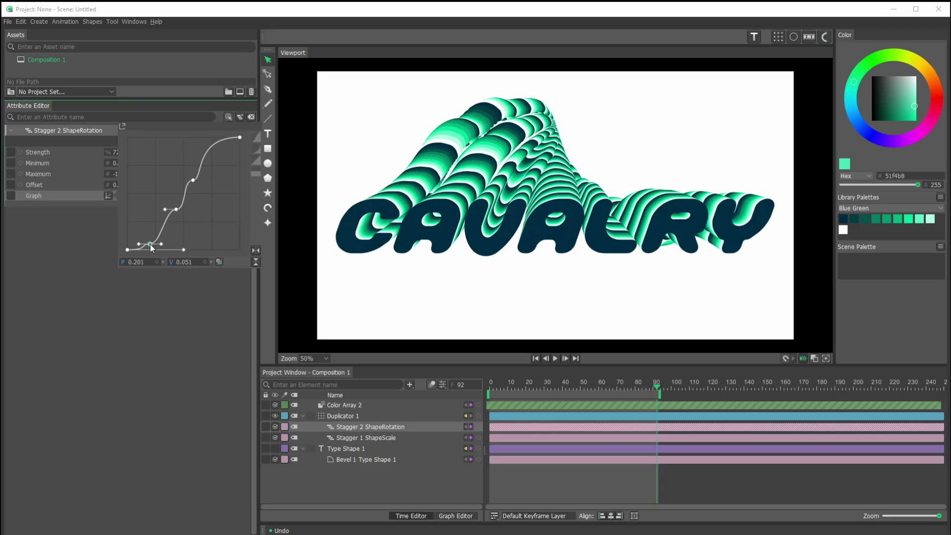
drag(150, 244, 148, 173)
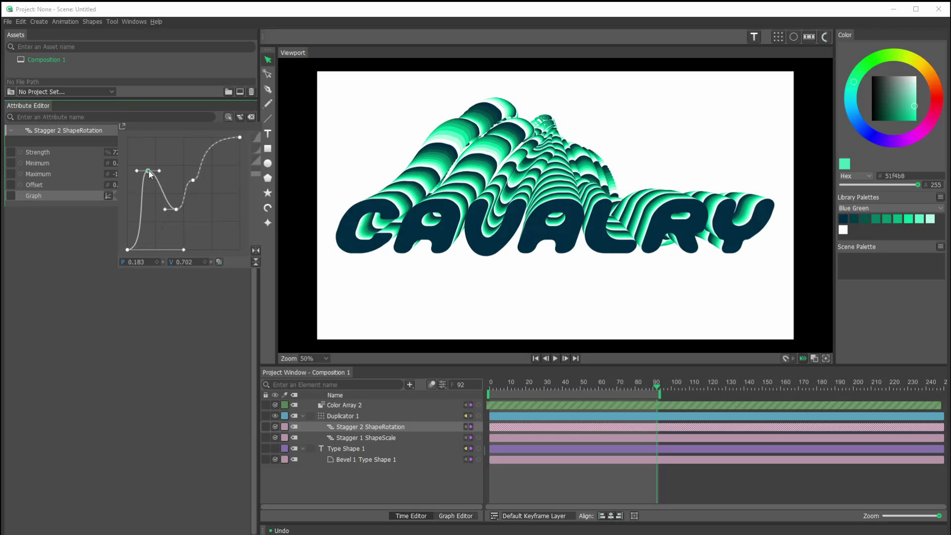
drag(126, 249, 123, 183)
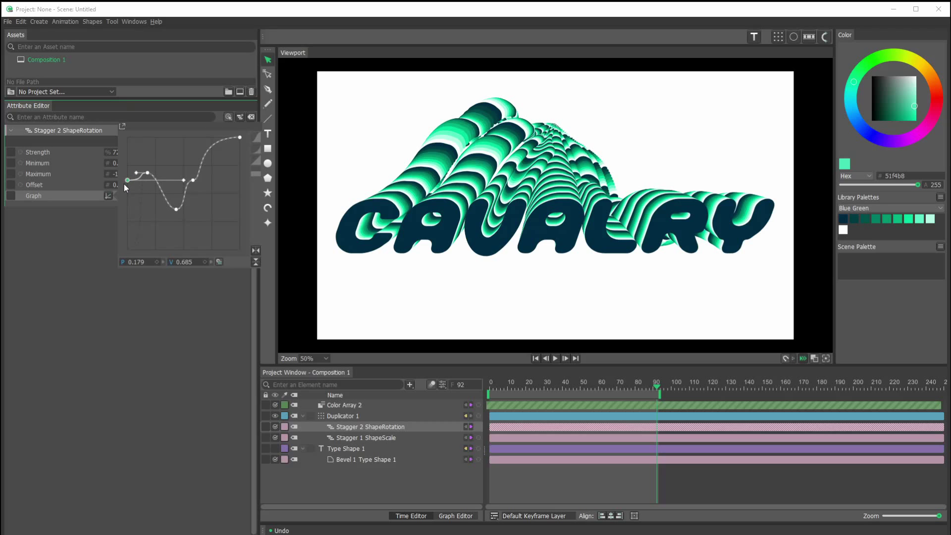
click(216, 143)
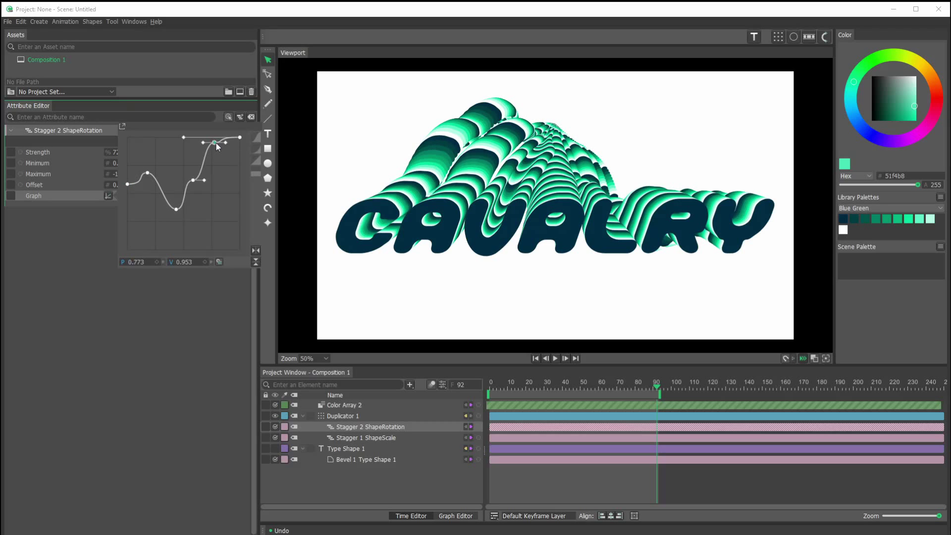
mouse_move(216, 142)
mouse_down()
mouse_move(213, 173)
mouse_move(210, 156)
mouse_up()
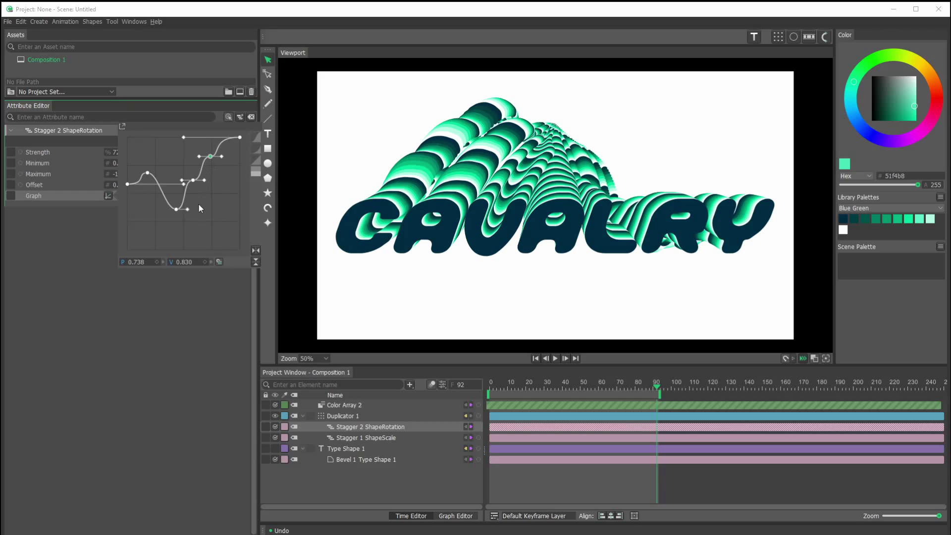
click(194, 181)
Raise the middle keyframe's value on the rotation stagger's falloff curve
drag(139, 261, 166, 271)
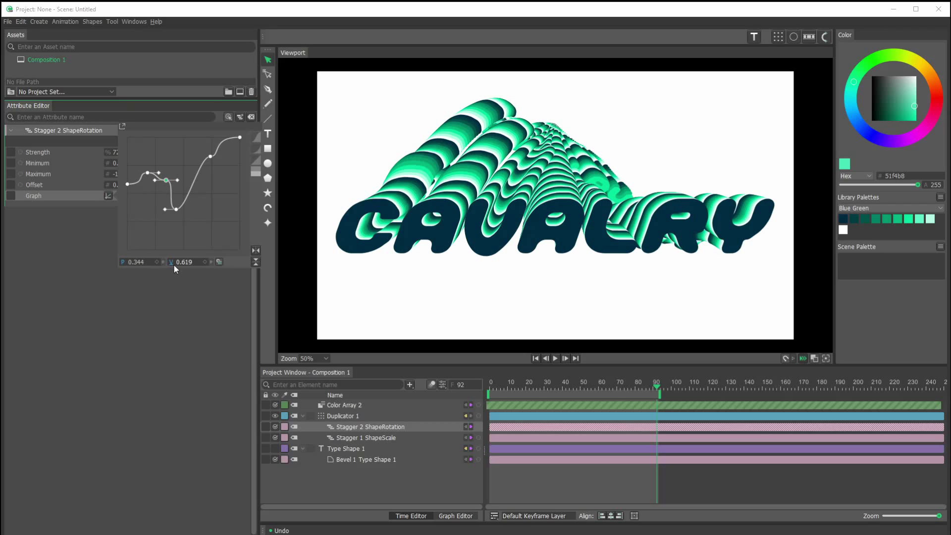
key(ctrl+z)
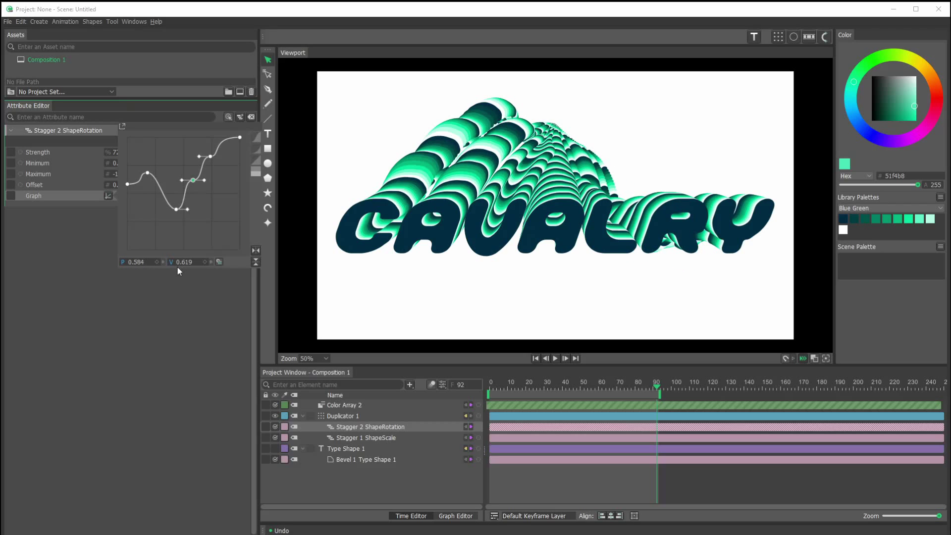
drag(178, 266, 206, 267)
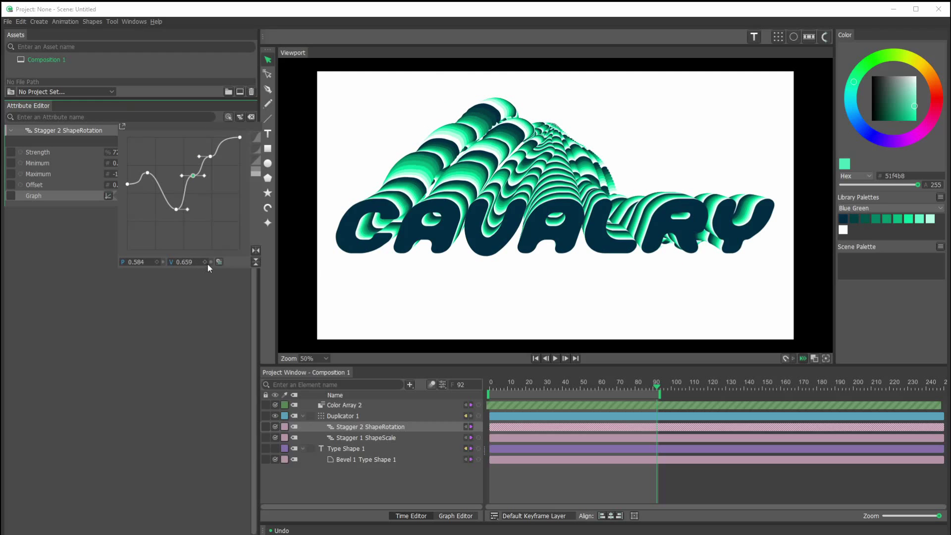
click(209, 263)
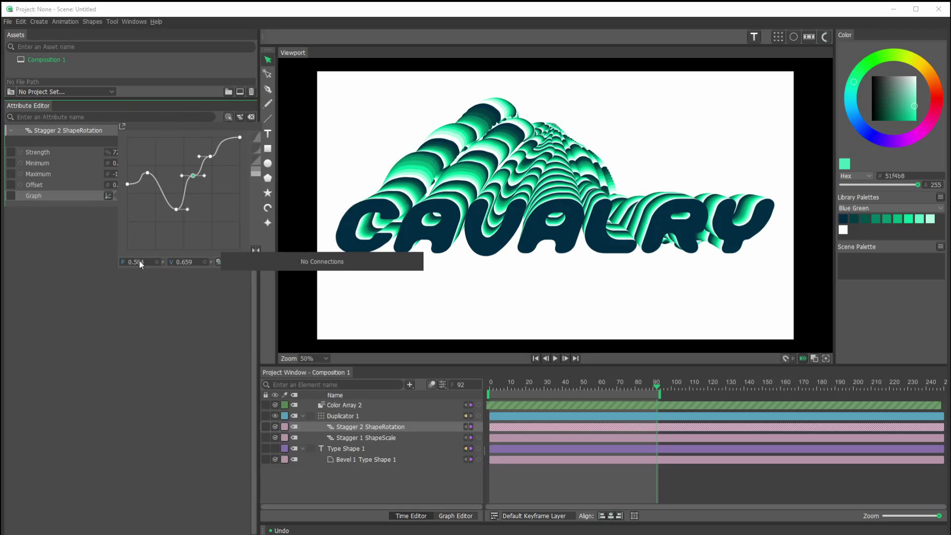
click(153, 342)
click(109, 196)
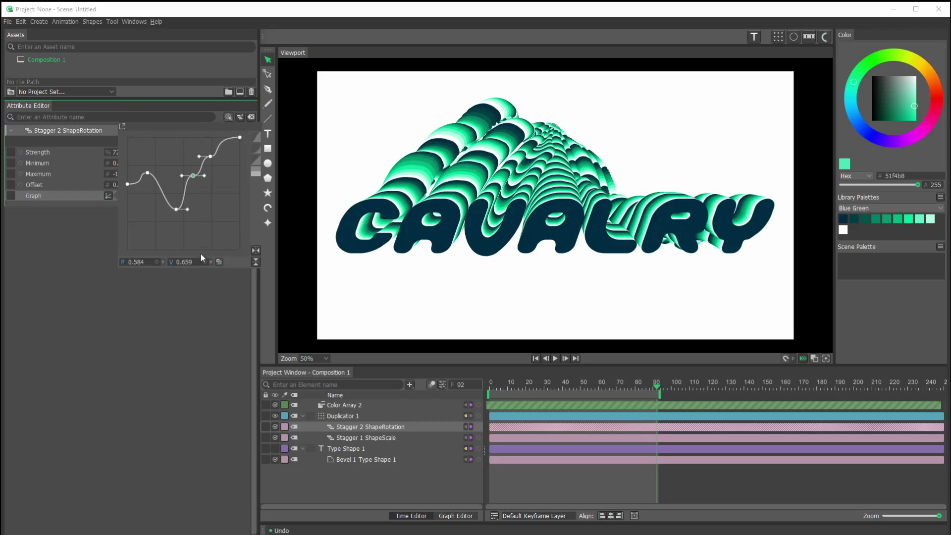
Drag the middle keyframe's tangent handle to -0.260 and smooth the curve's dip
click(204, 175)
click(192, 176)
click(204, 176)
drag(185, 263, 148, 267)
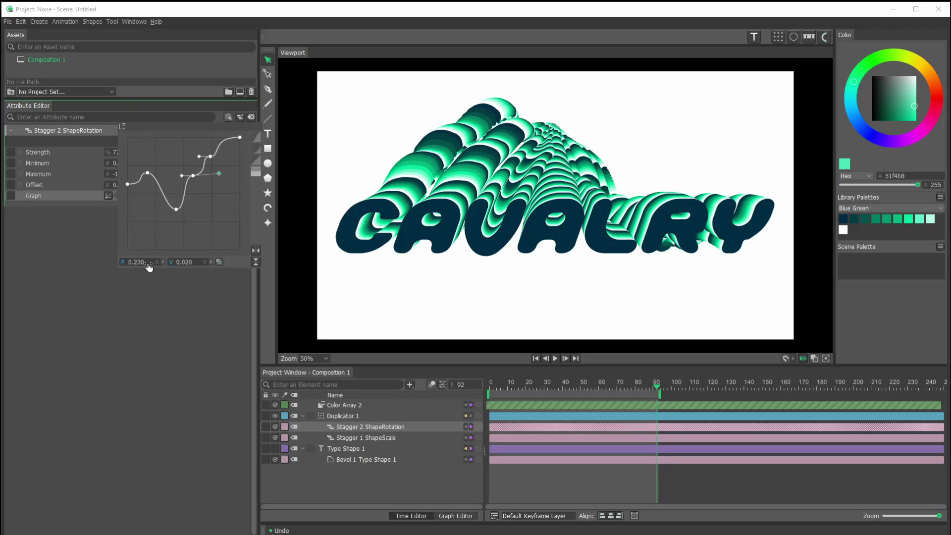
click(208, 208)
click(234, 174)
drag(232, 172, 234, 174)
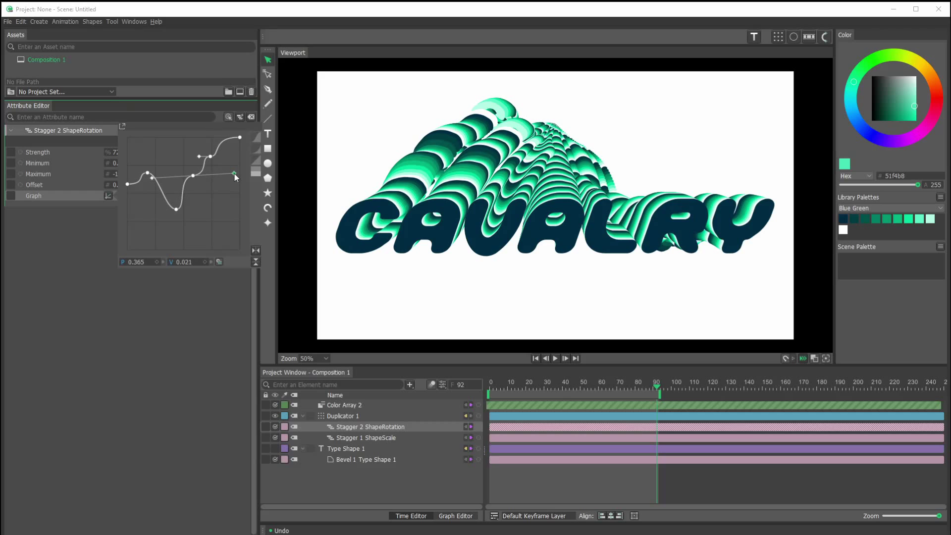
click(207, 239)
click(149, 190)
click(194, 233)
Position the curve's dip point and keyframe its value at frame 90
mouse_move(178, 212)
mouse_down()
mouse_move(169, 221)
mouse_move(173, 203)
mouse_up()
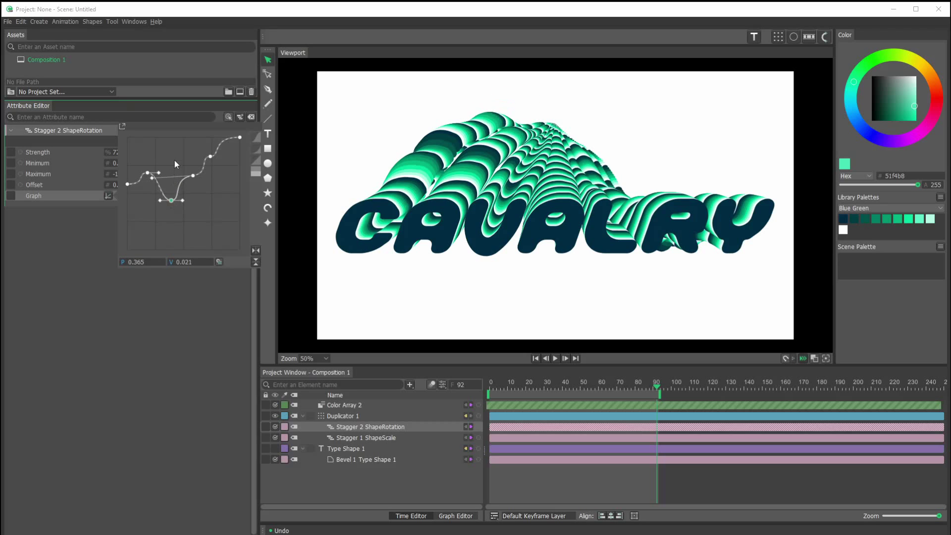
drag(174, 161, 173, 224)
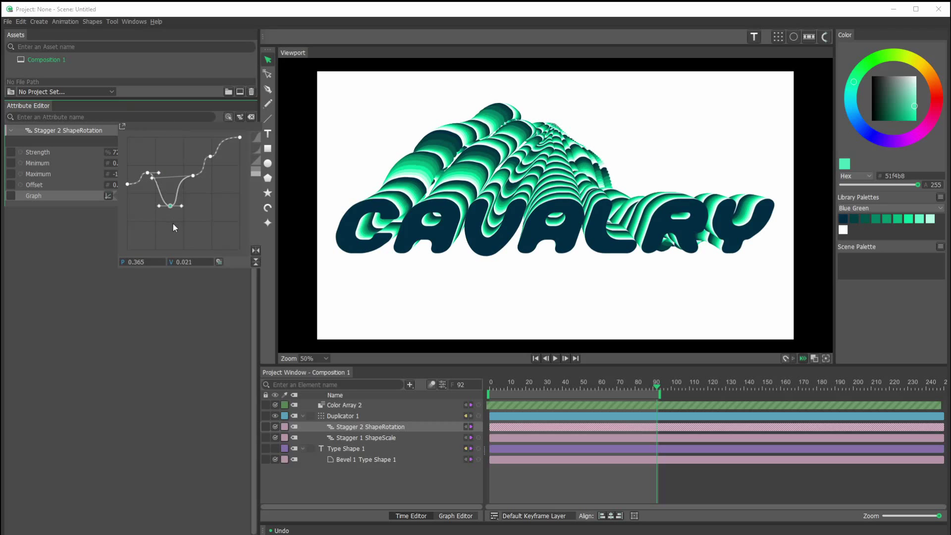
click(204, 262)
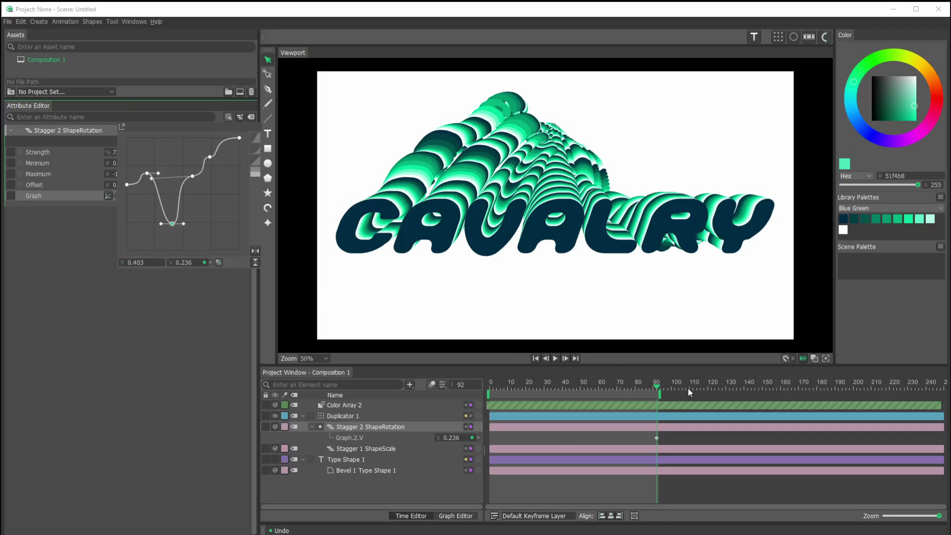
Set the dip value to 1.000 at frame 0 and preview the animation
drag(655, 391, 397, 372)
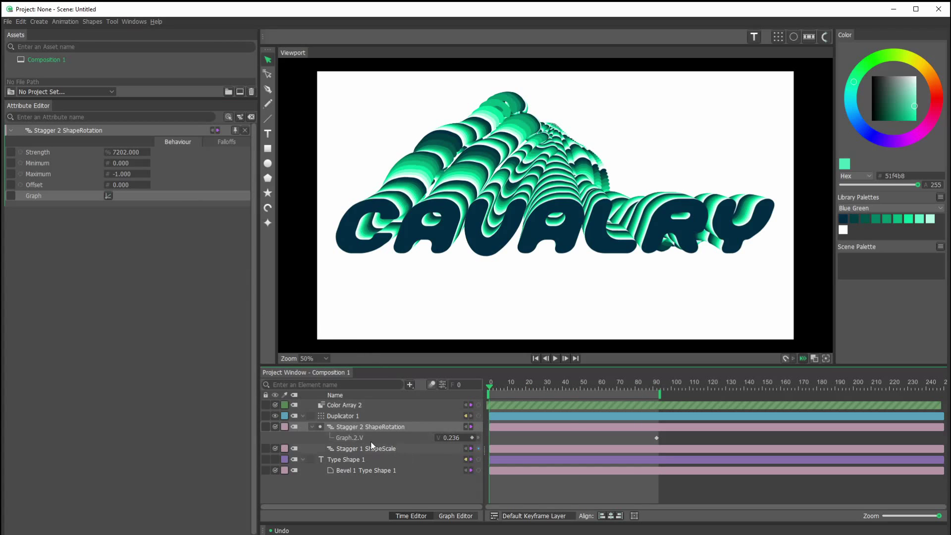
drag(449, 440, 572, 443)
key(space)
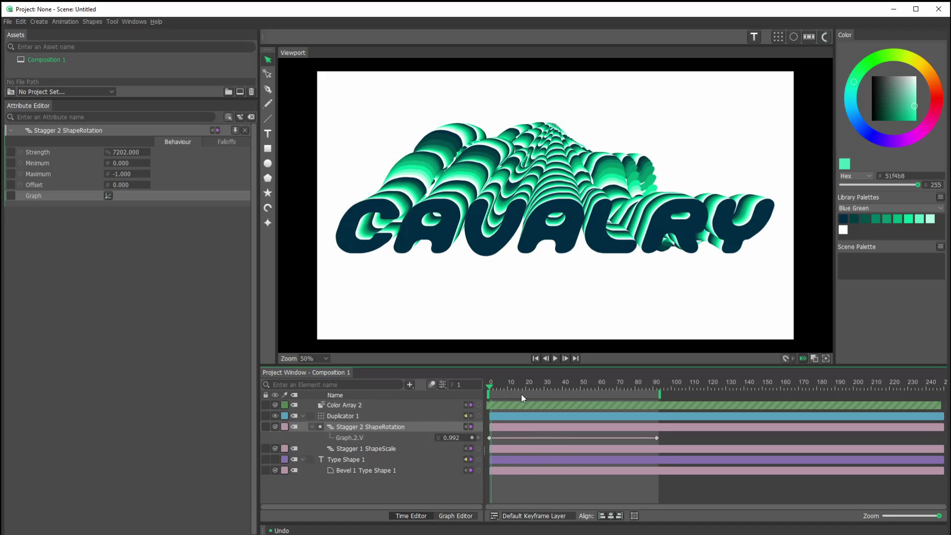
drag(651, 406, 610, 406)
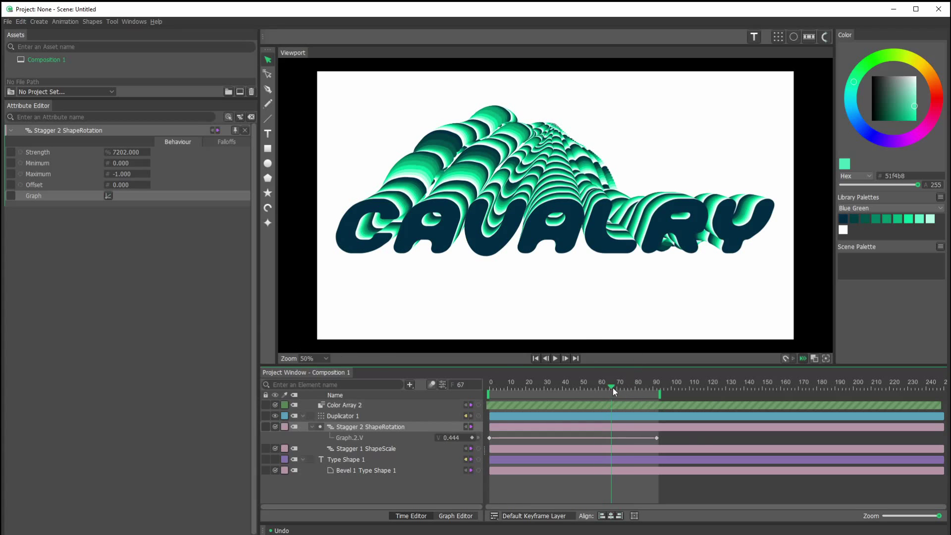
drag(613, 388, 657, 392)
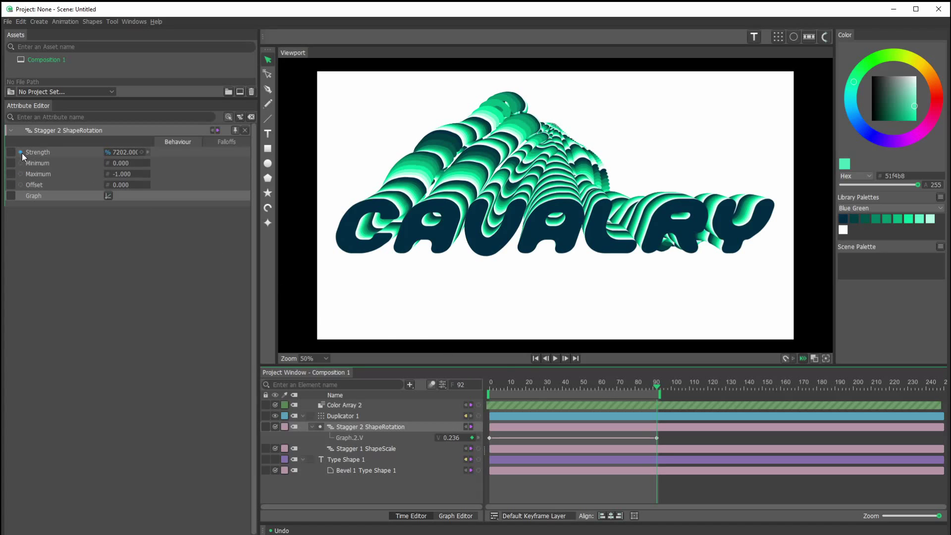
Keyframe the rotation Strength at frame 92, then set it to 0 at frame 0 and play
click(141, 152)
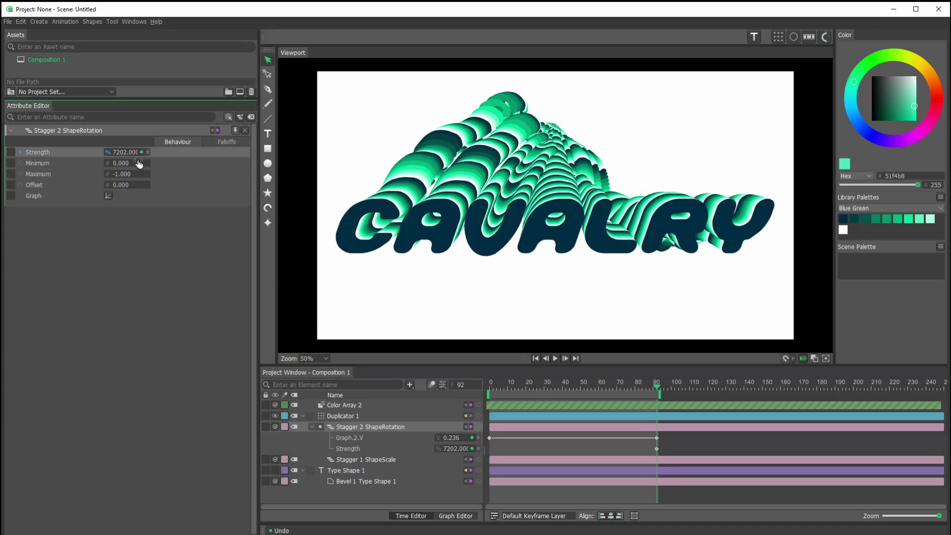
drag(659, 385, 512, 392)
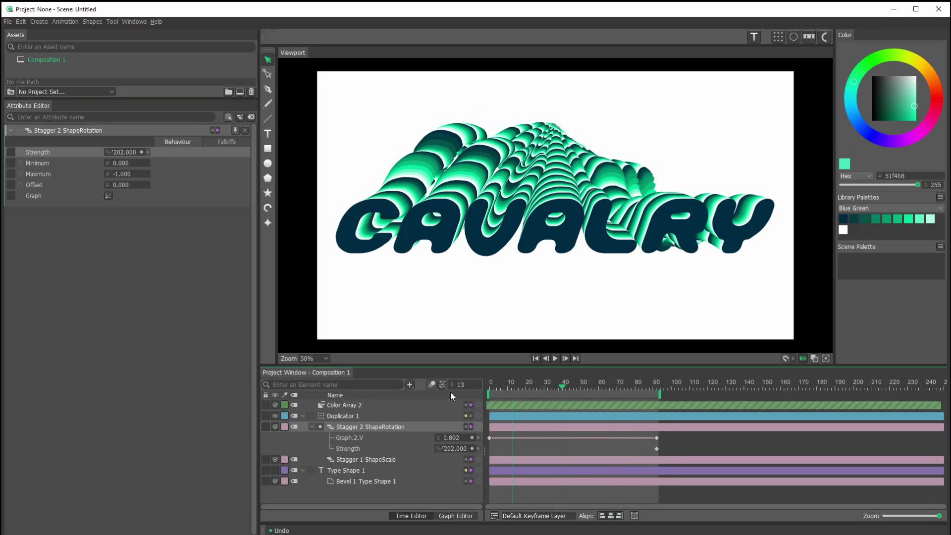
drag(450, 395, 423, 394)
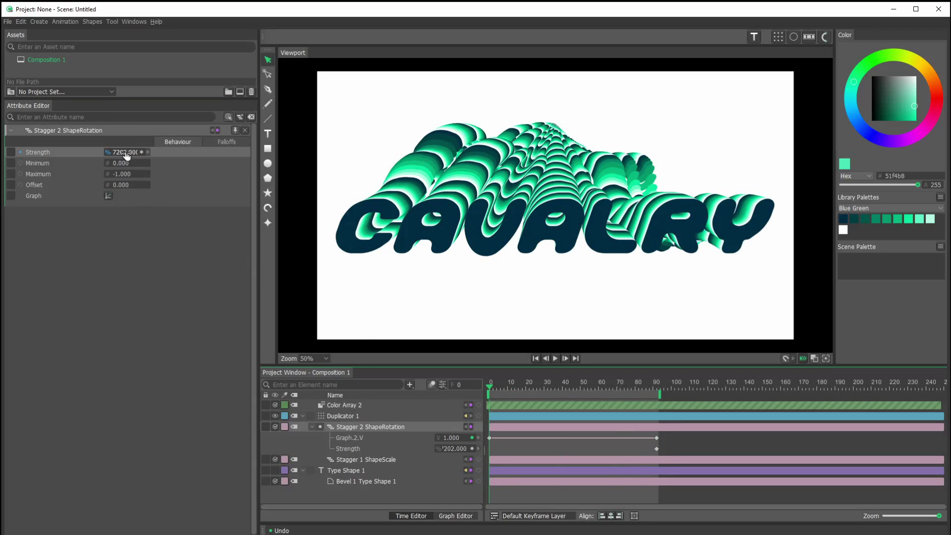
drag(121, 152, 76, 155)
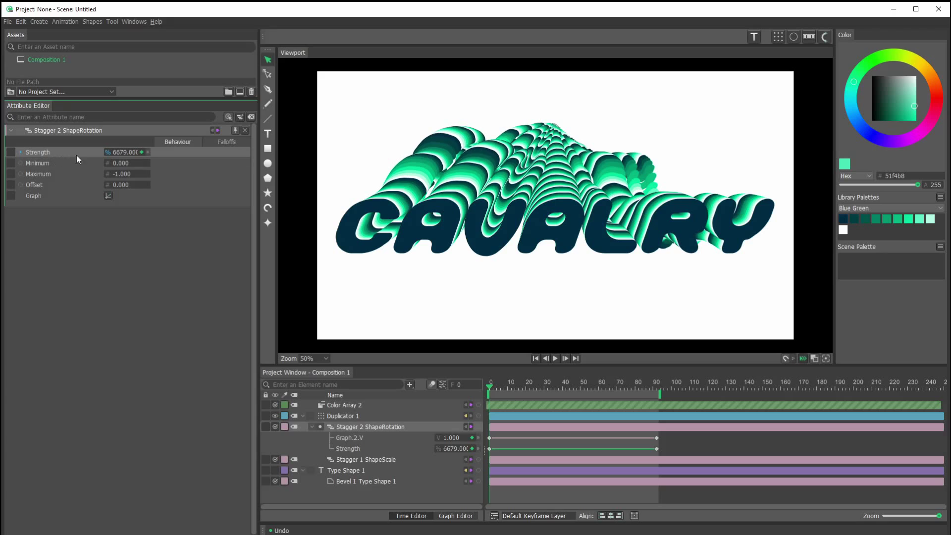
click(127, 151)
text(0)
key(Return)
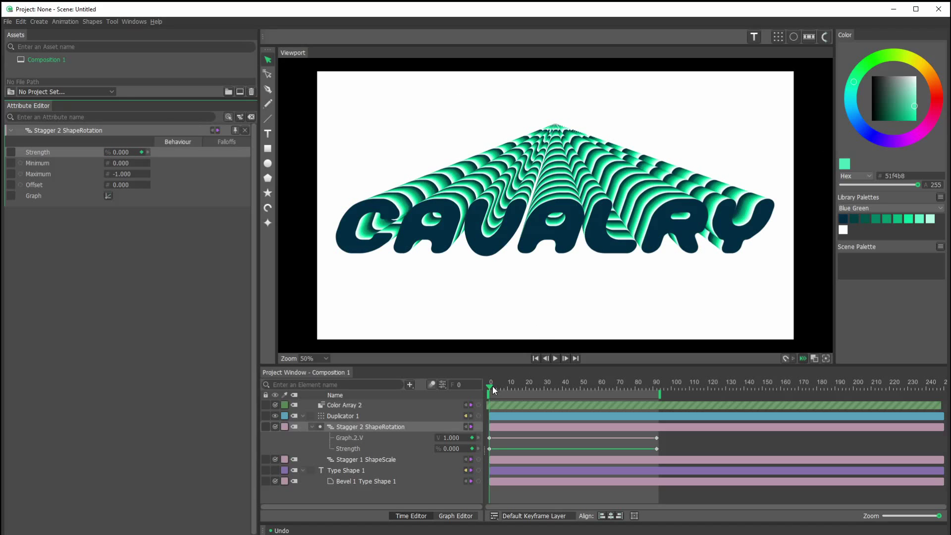
key(space)
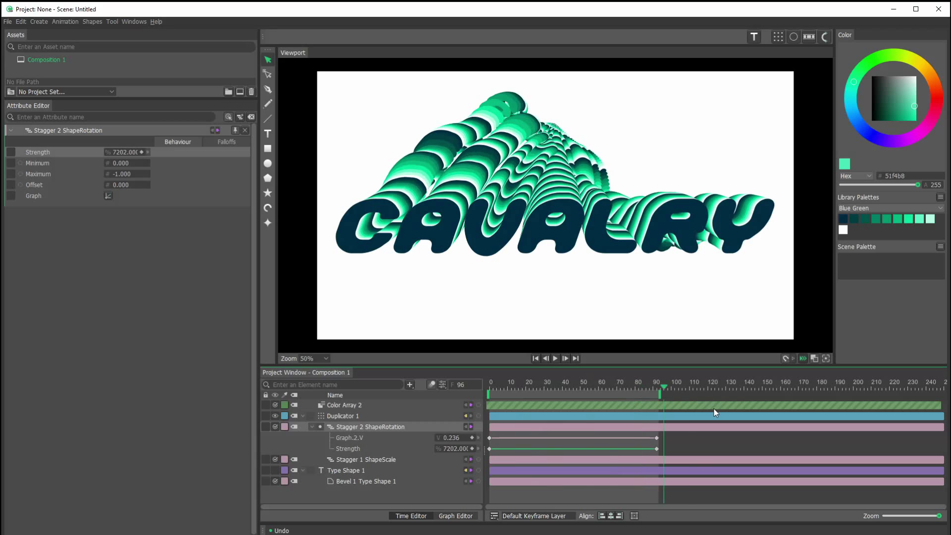
key(space)
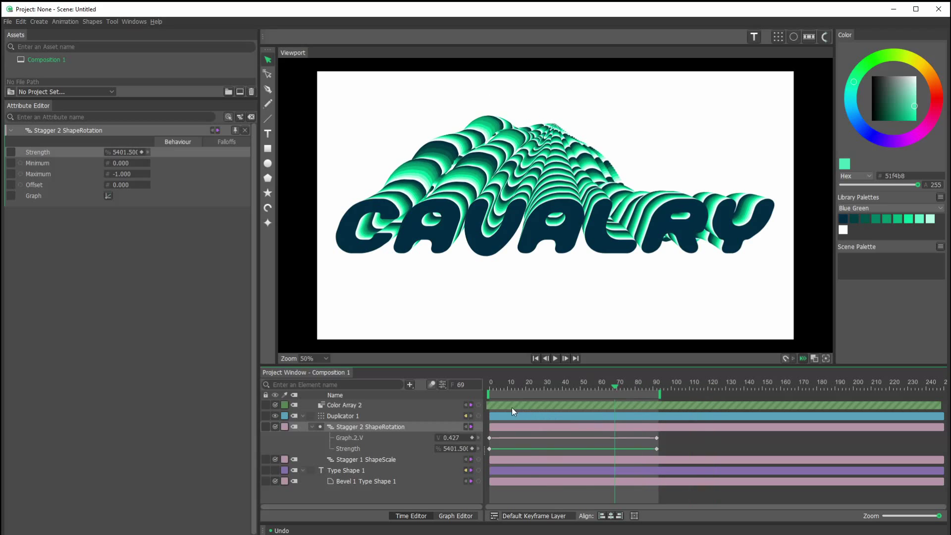
Change the frame-0 rotation Strength to -90000 and scrub through the spinning animation
click(124, 153)
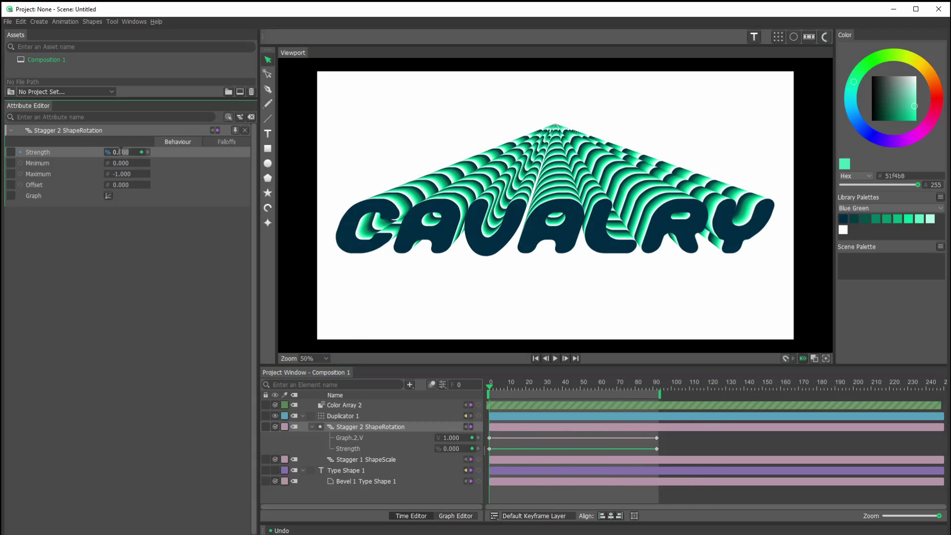
text(-9)
key(Return)
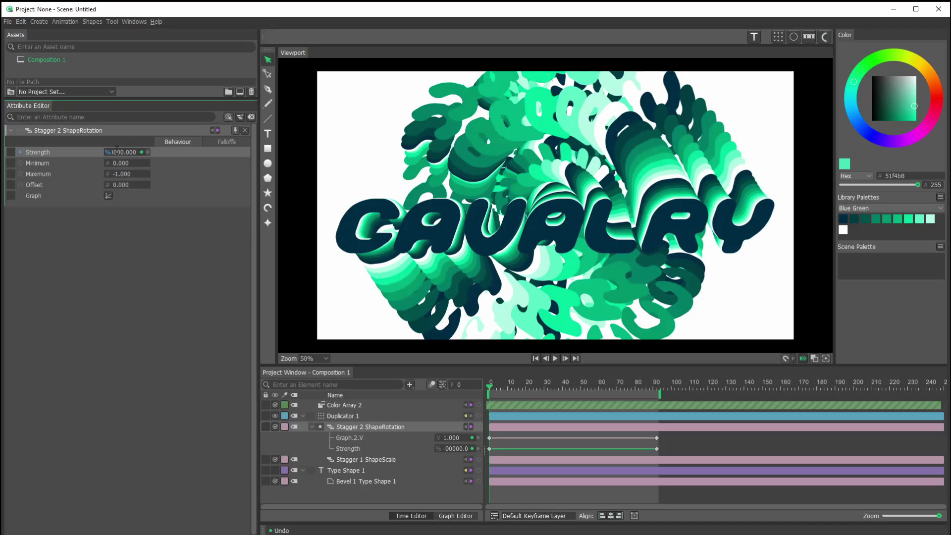
click(495, 386)
drag(500, 385, 369, 412)
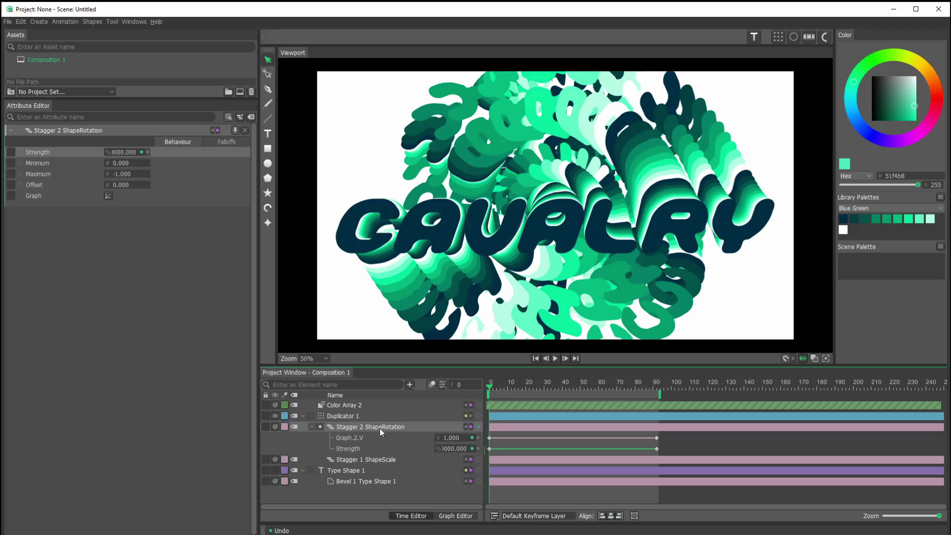
Keyframe the Stagger 1 ShapeScale Strength at frame 92
click(372, 460)
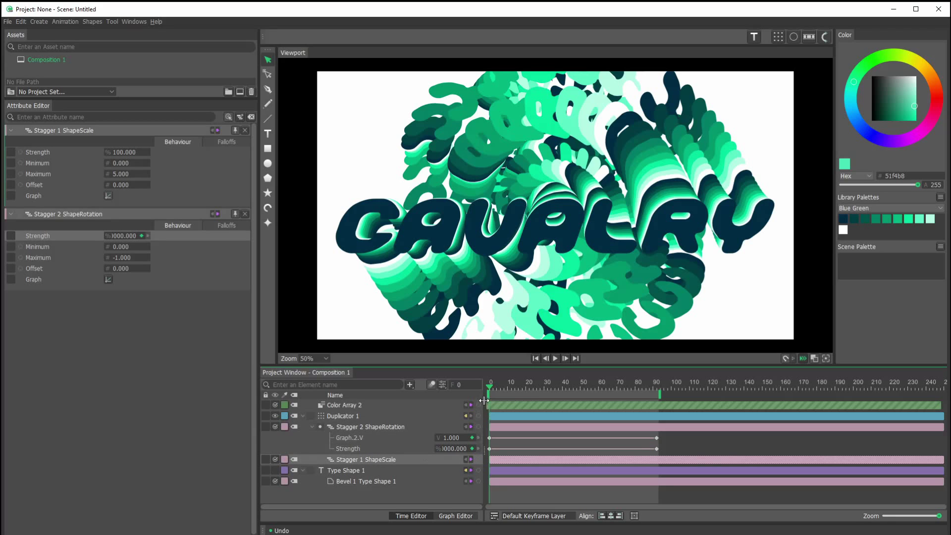
drag(494, 384, 656, 398)
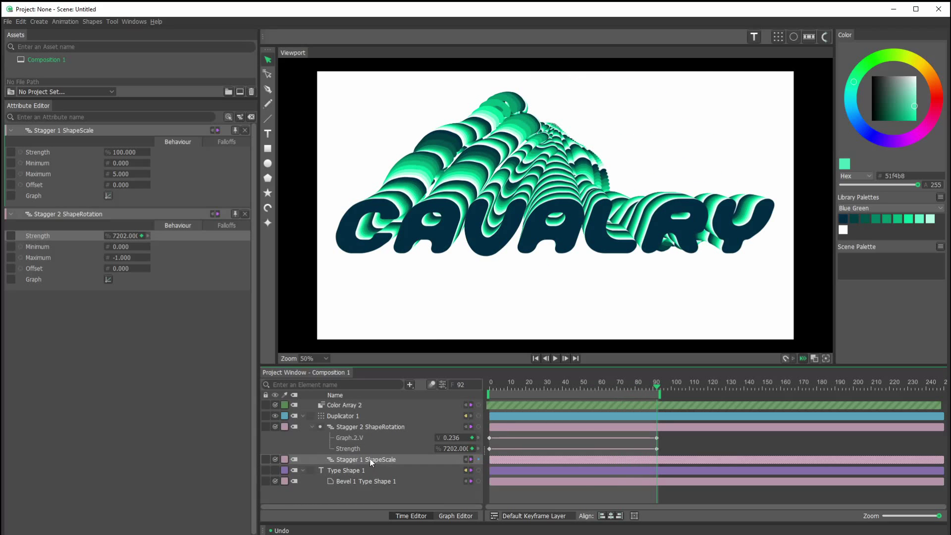
click(312, 427)
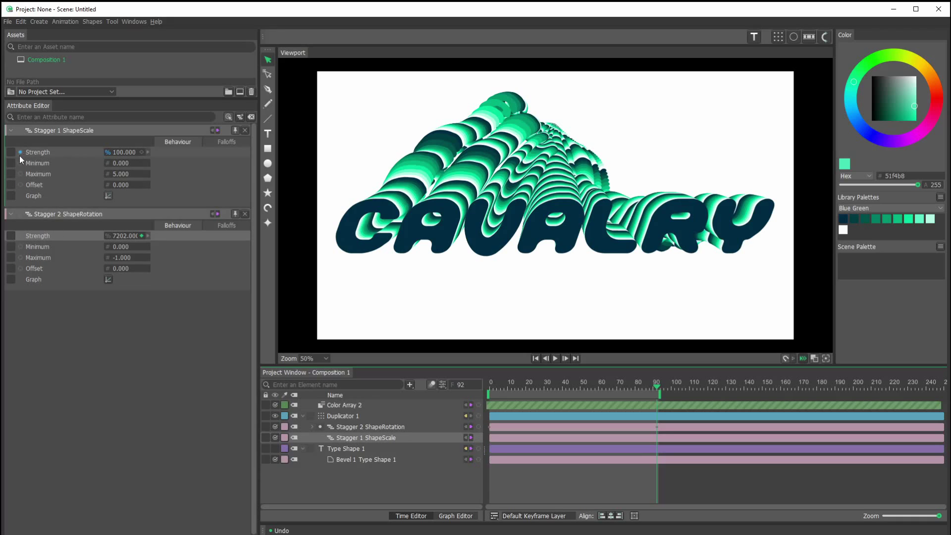
click(141, 152)
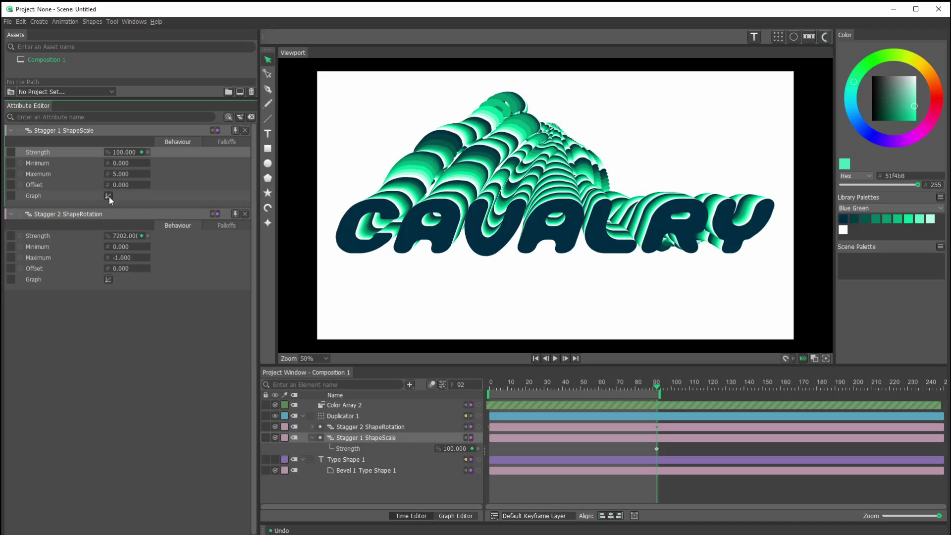
Set the scale Strength to 0 at frame 0 and scrub to preview the build-up
drag(655, 385, 429, 387)
drag(124, 157, 457, 423)
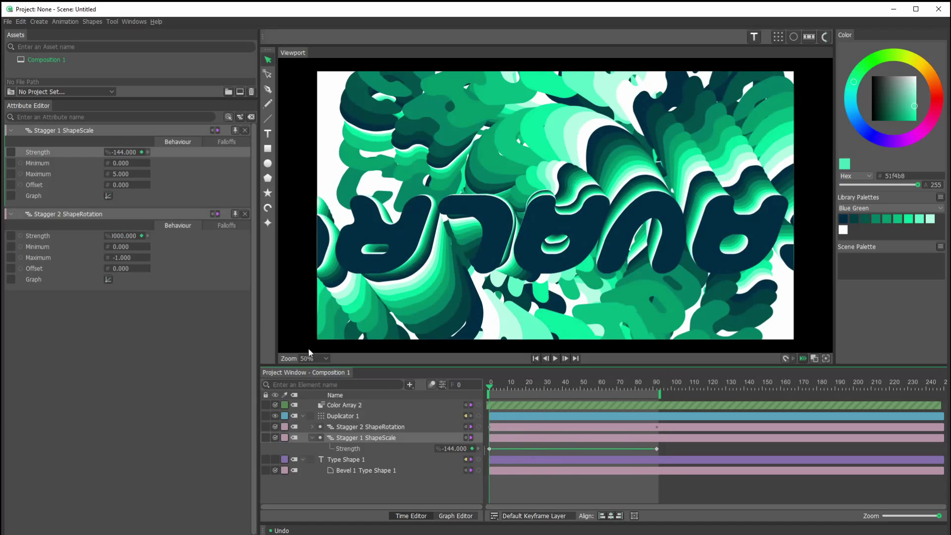
click(123, 152)
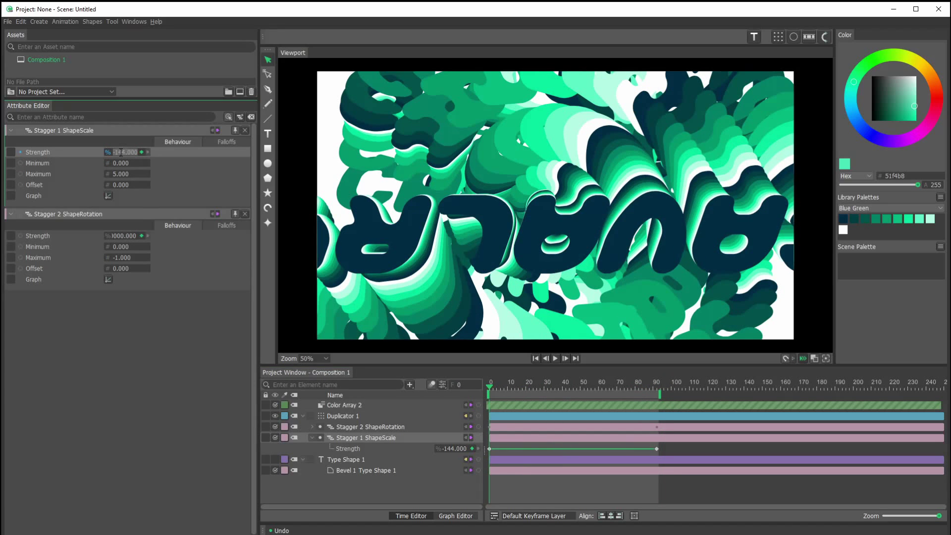
text(0)
key(Return)
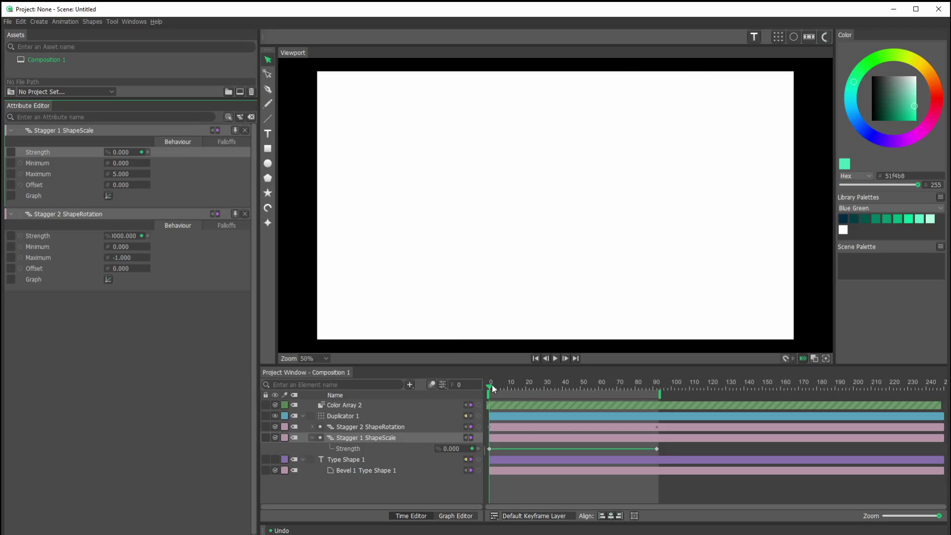
drag(491, 384, 655, 450)
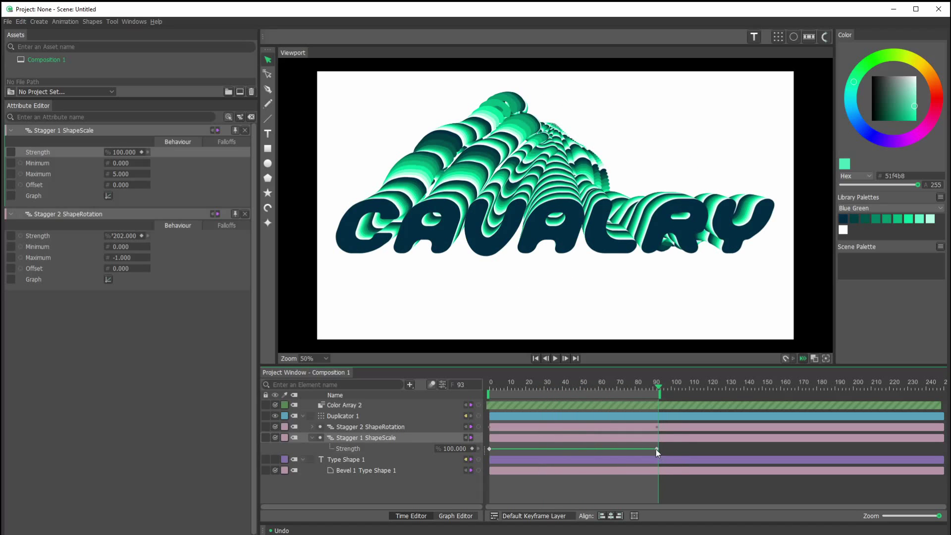
Give the Stagger 1 ShapeScale graph the S-curve ease preset, then select Duplicator 1
click(109, 195)
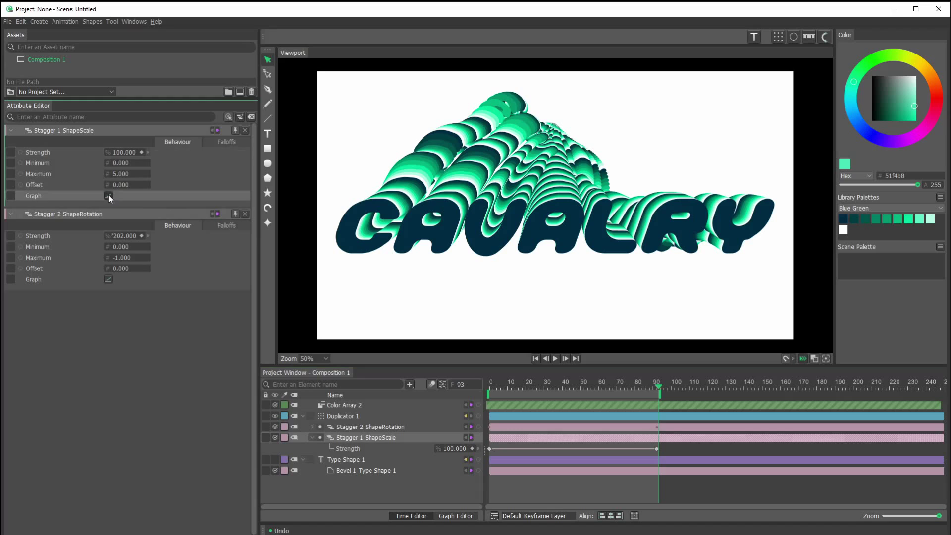
click(255, 137)
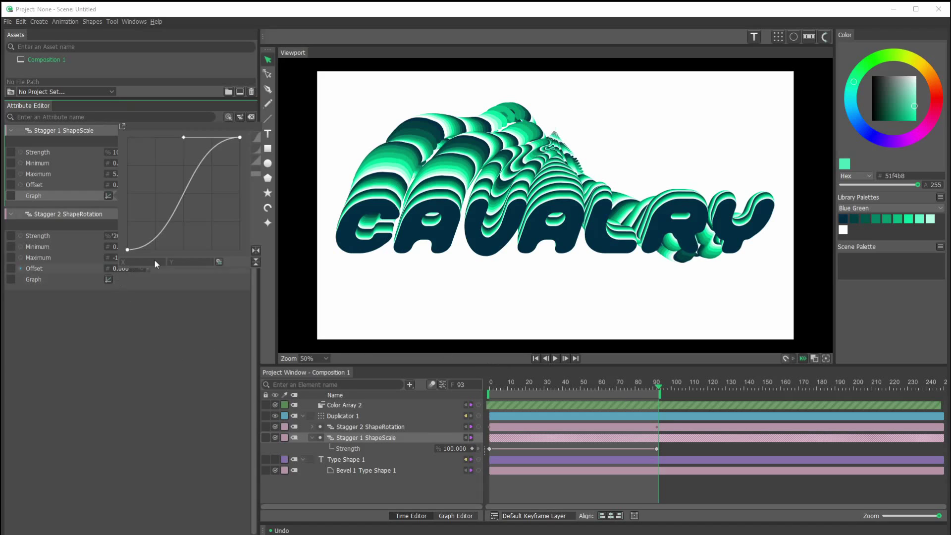
click(336, 417)
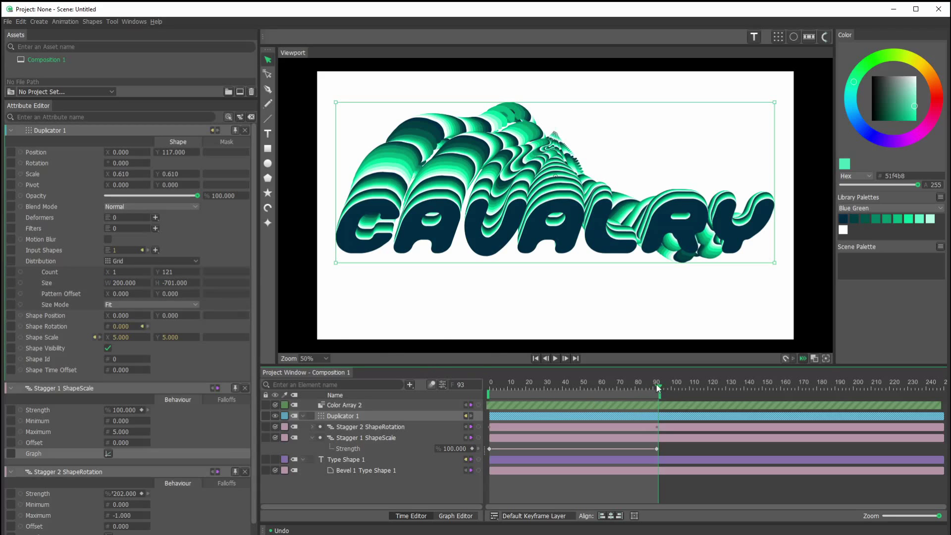
Keyframe Duplicator Count Y from 17 to 247, with the keyframes at frames 0 and 90
drag(655, 384, 543, 398)
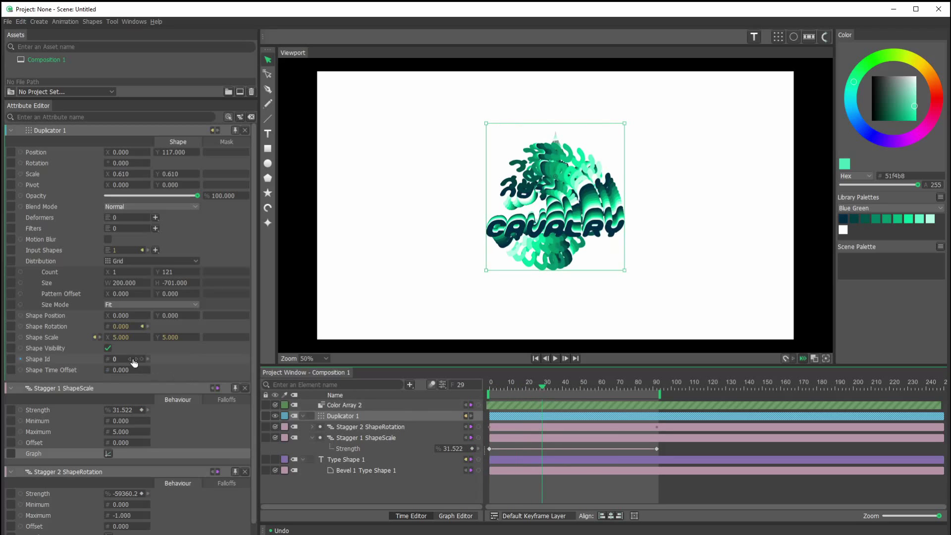
drag(165, 275, 117, 282)
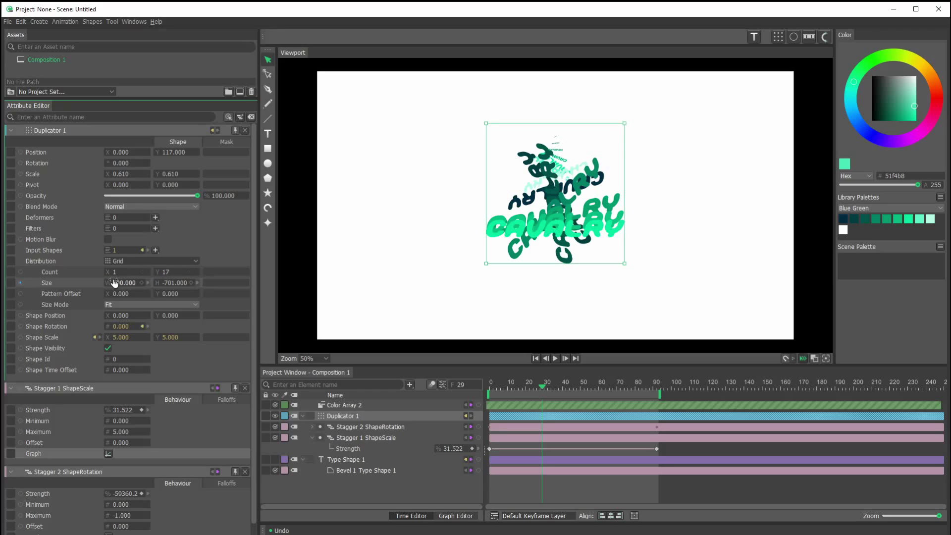
click(190, 271)
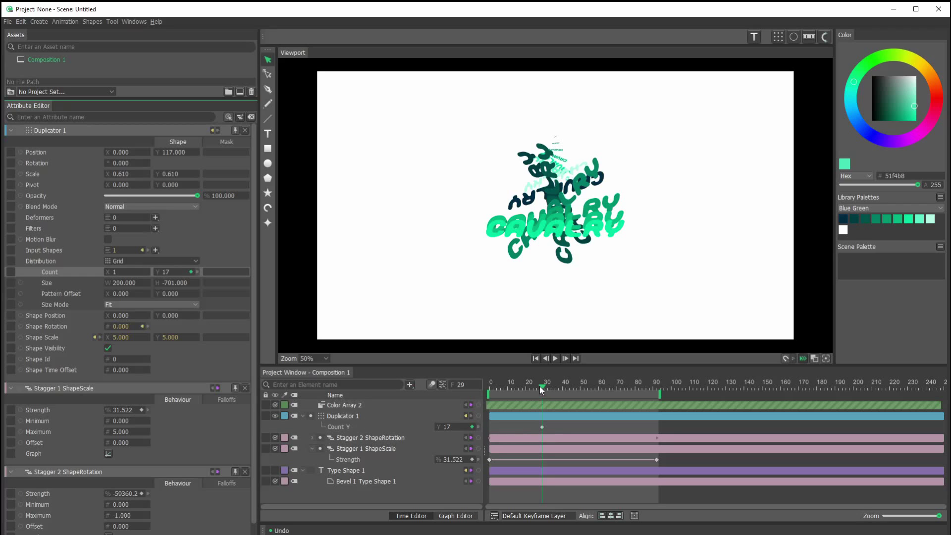
drag(541, 390, 642, 395)
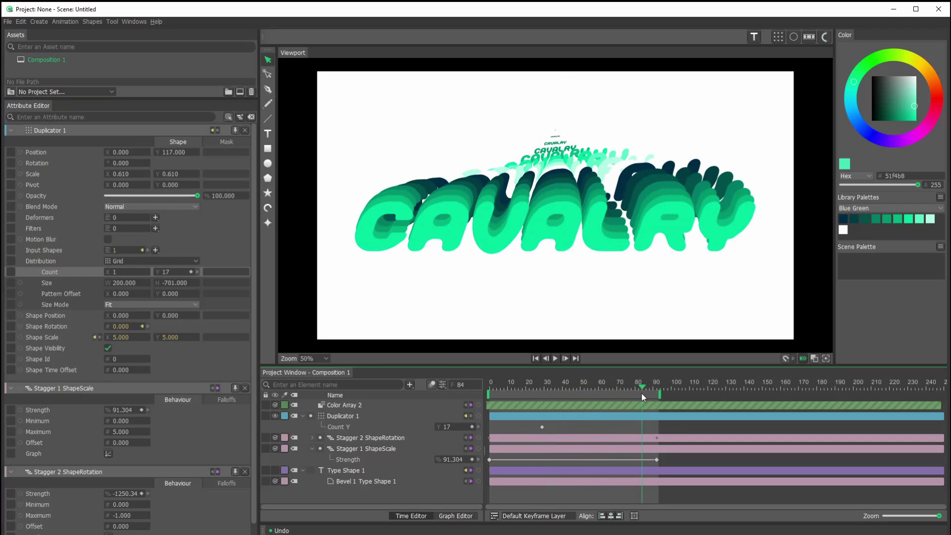
drag(171, 272, 329, 314)
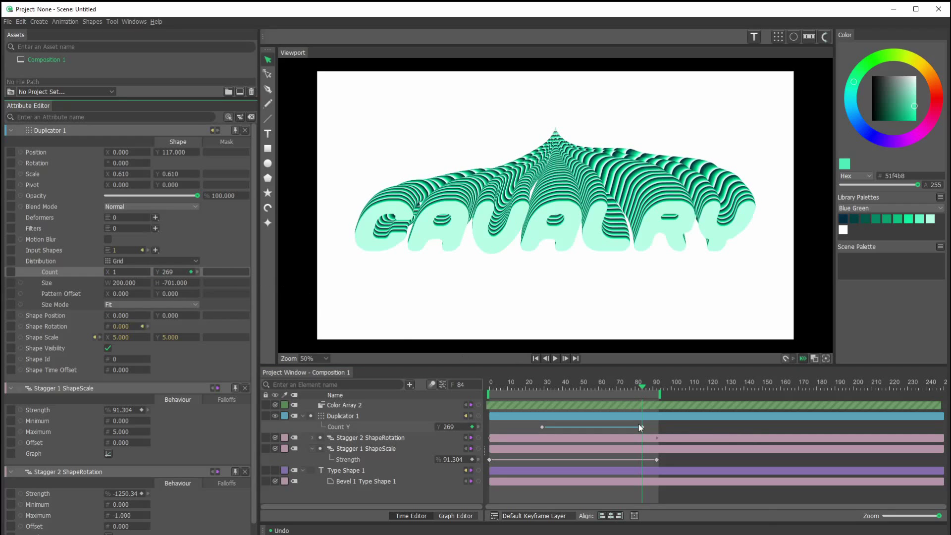
drag(639, 426, 655, 435)
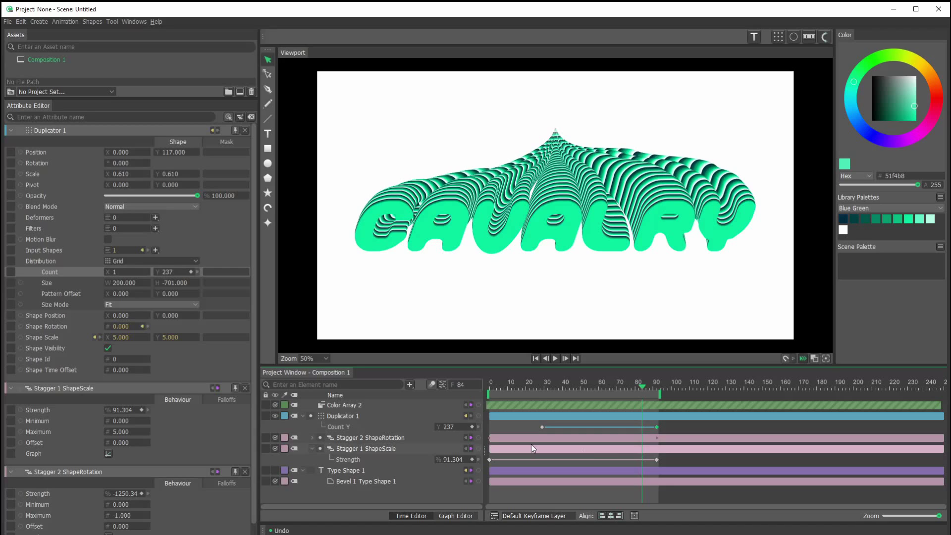
drag(540, 426, 489, 427)
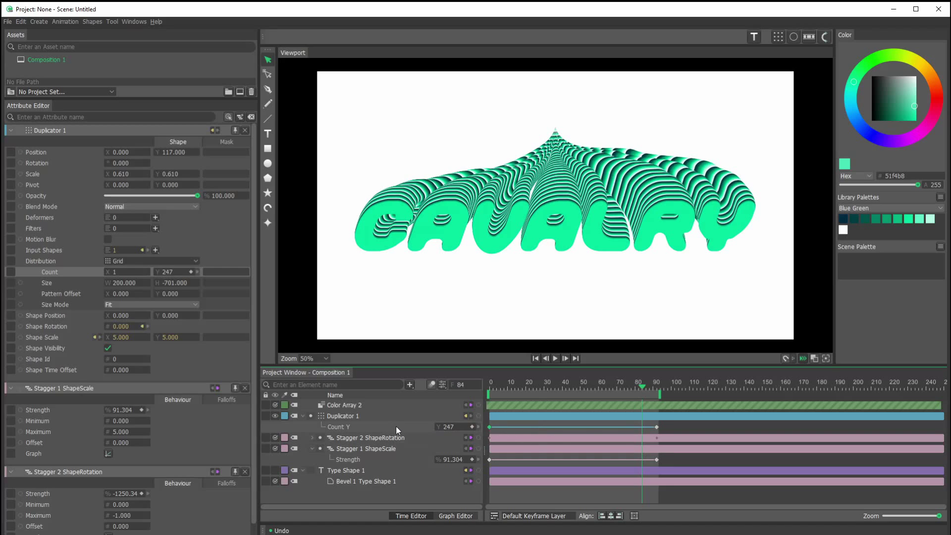
Keyframe the Stagger 1 ShapeScale Strength at 351.348 on frame 50
drag(637, 385, 580, 392)
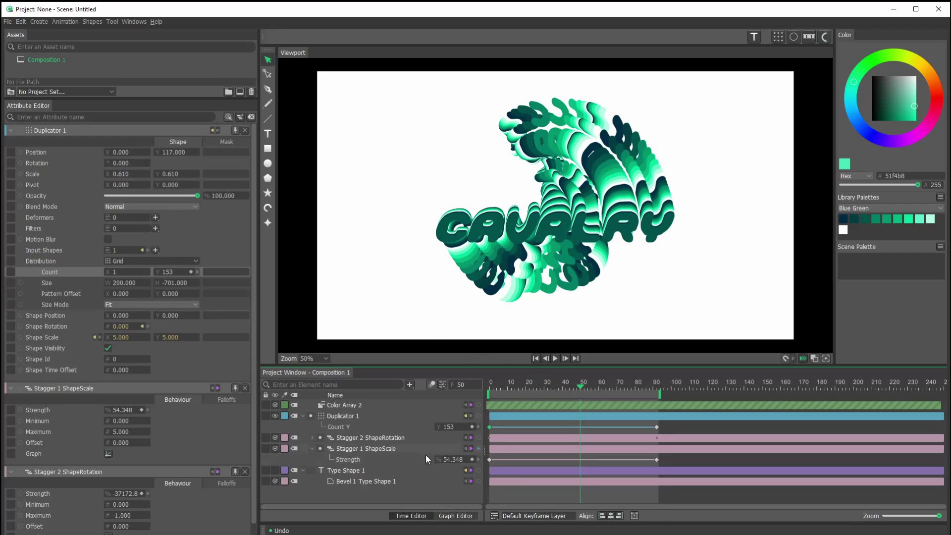
click(363, 449)
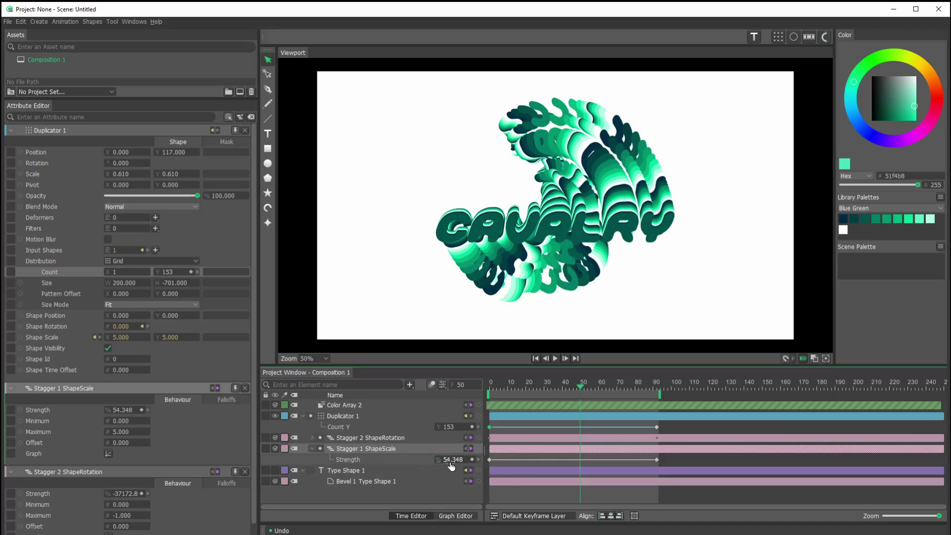
drag(457, 459, 595, 475)
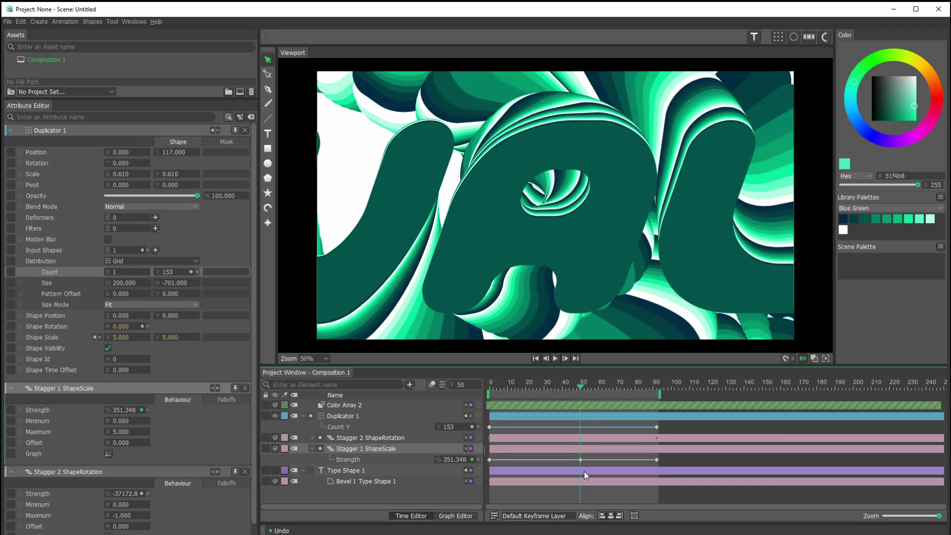
Show the Strength curve in the Graph Editor and switch its keyframes to Bezier easing
click(461, 517)
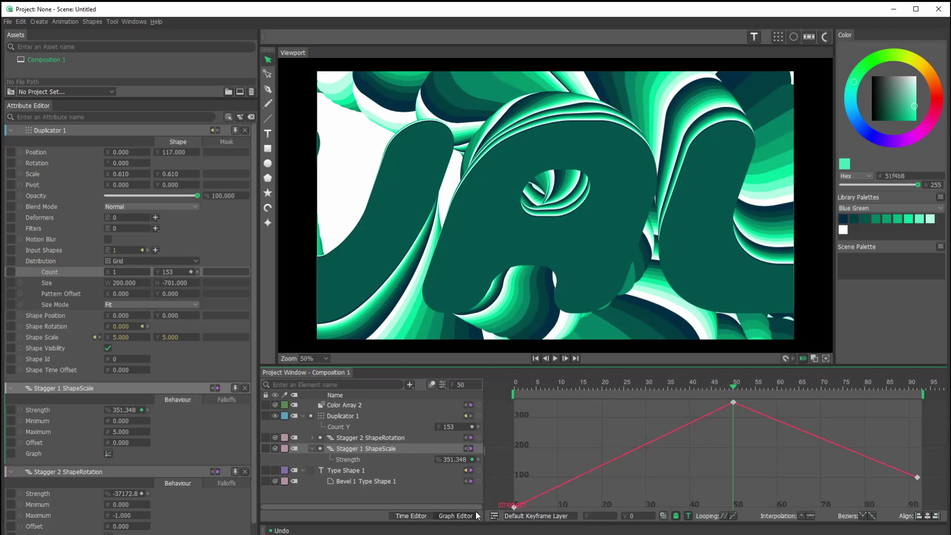
drag(781, 452, 718, 396)
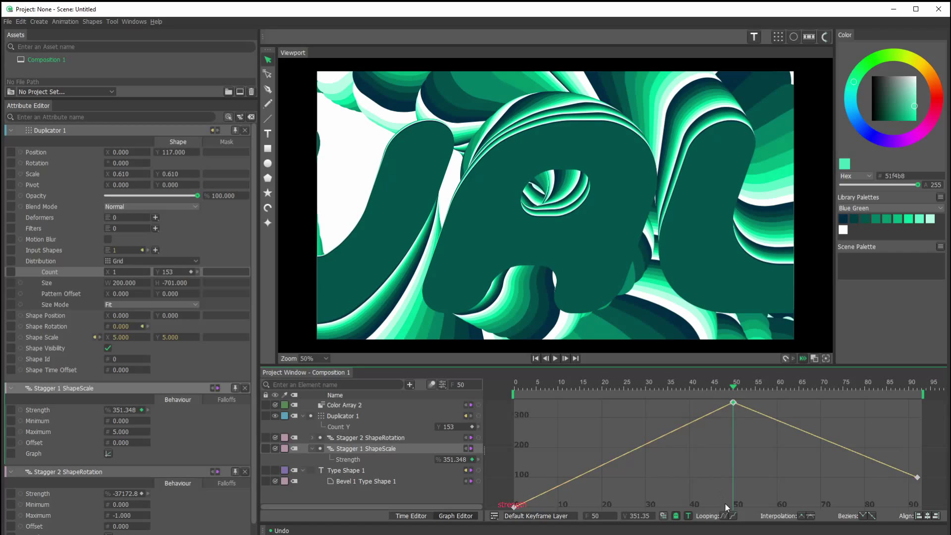
click(810, 516)
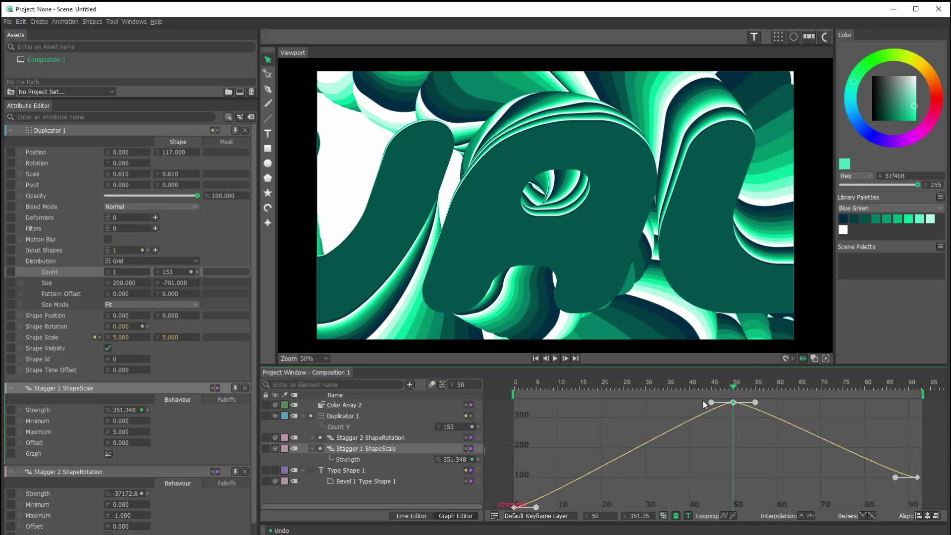
Shape the tangents: steep rise, wide ease around the frame-50 peak, gentle settle at the end
drag(711, 403, 590, 405)
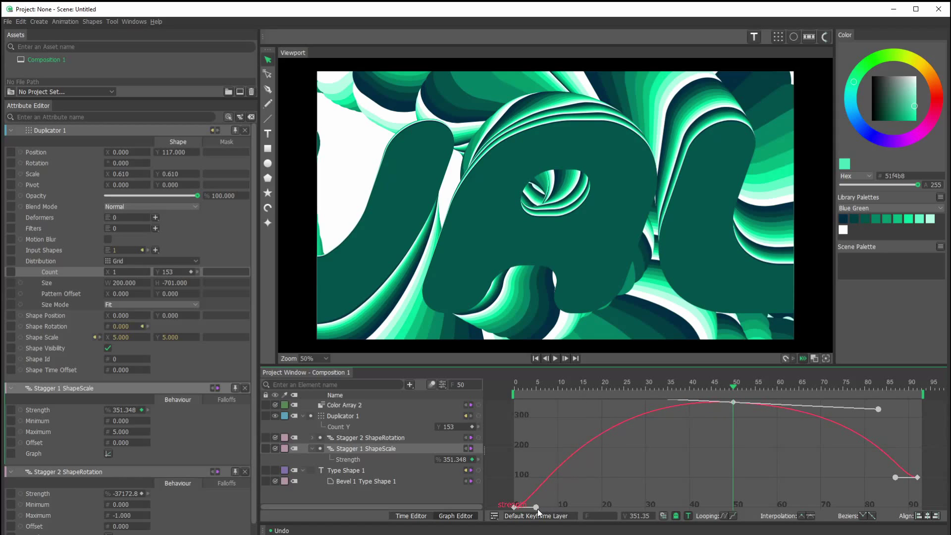
drag(536, 509, 542, 468)
drag(894, 478, 829, 475)
click(834, 474)
scroll(877, 453, down, 2)
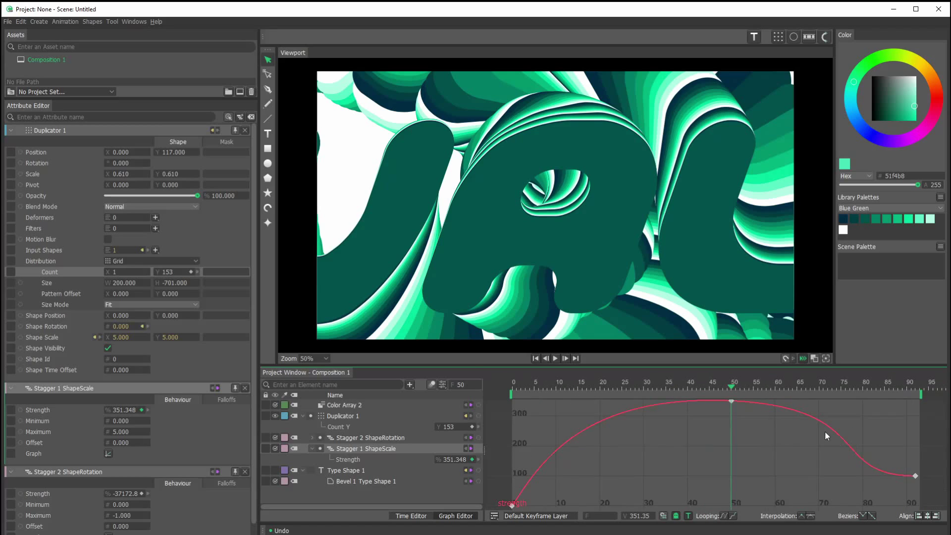
scroll(824, 431, up, 3)
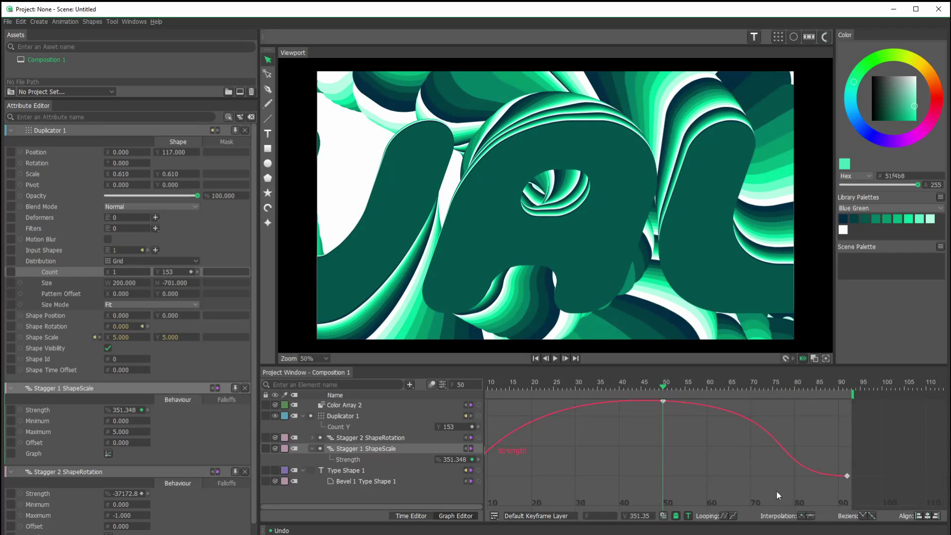
key(f)
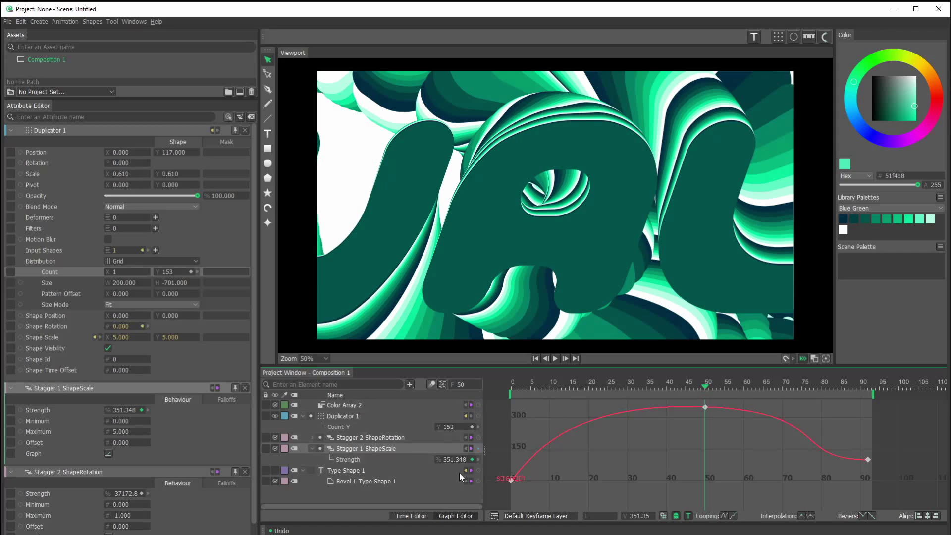
click(410, 516)
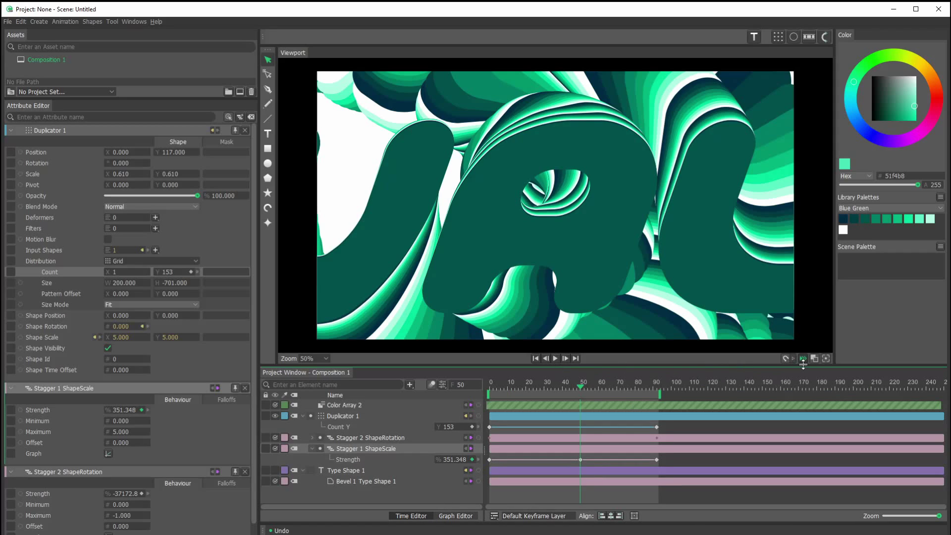
Play the animation to preview the eased, swelling green CAVALRY stack
click(554, 359)
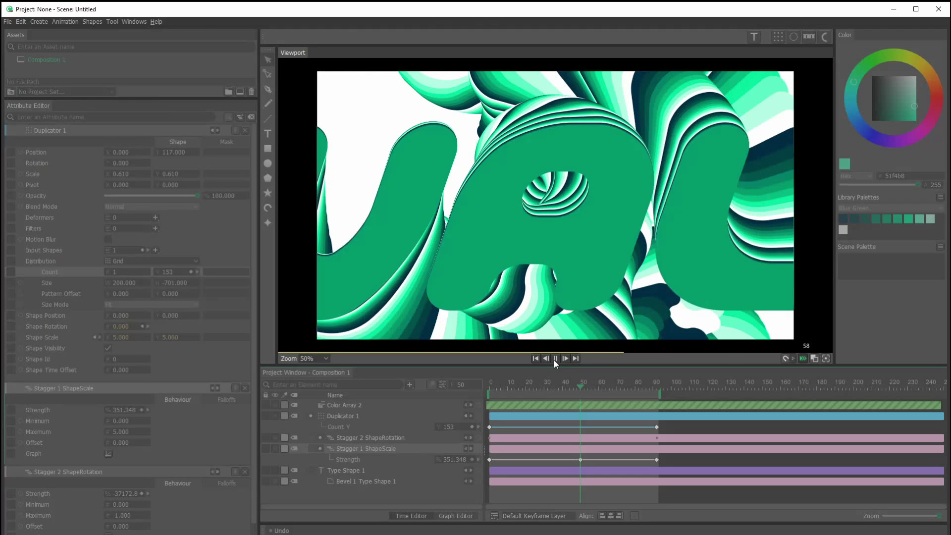